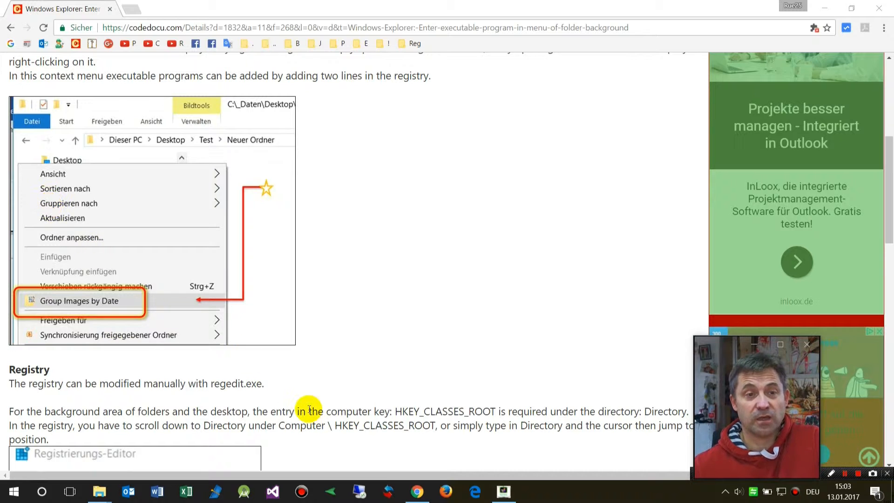
Step: Open the Test_Fotos folder window and inspect the folder background and folder context menus
mouse_move(101, 493)
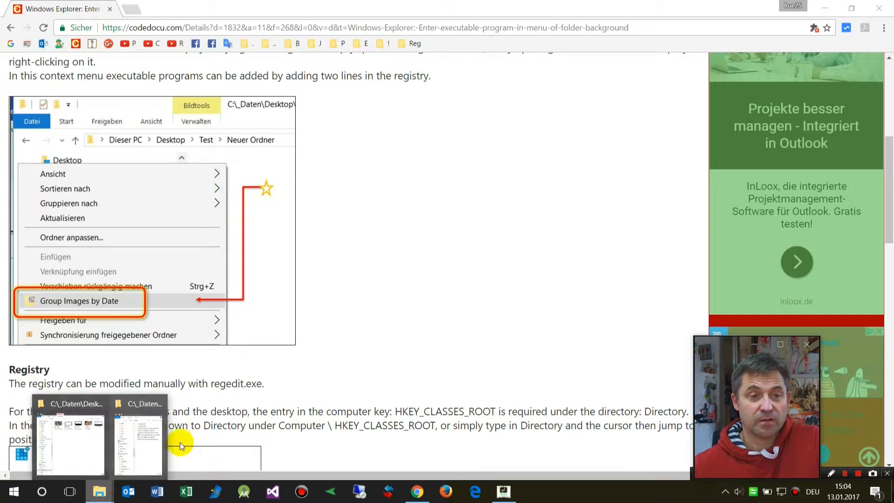
left_click(82, 449)
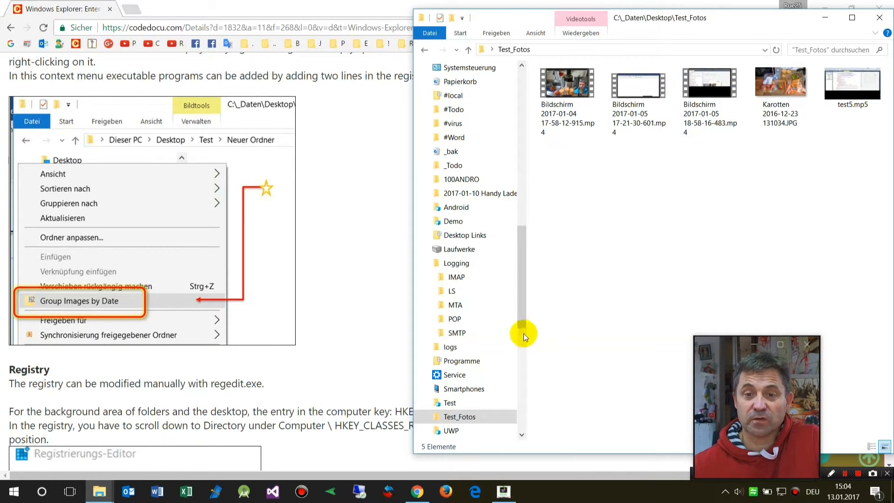
scroll(508, 256, "down", 1)
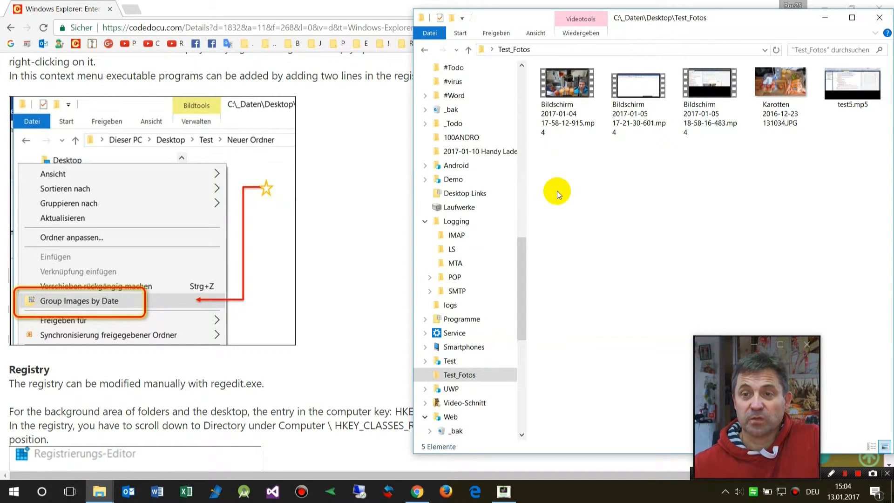
right_click(554, 167)
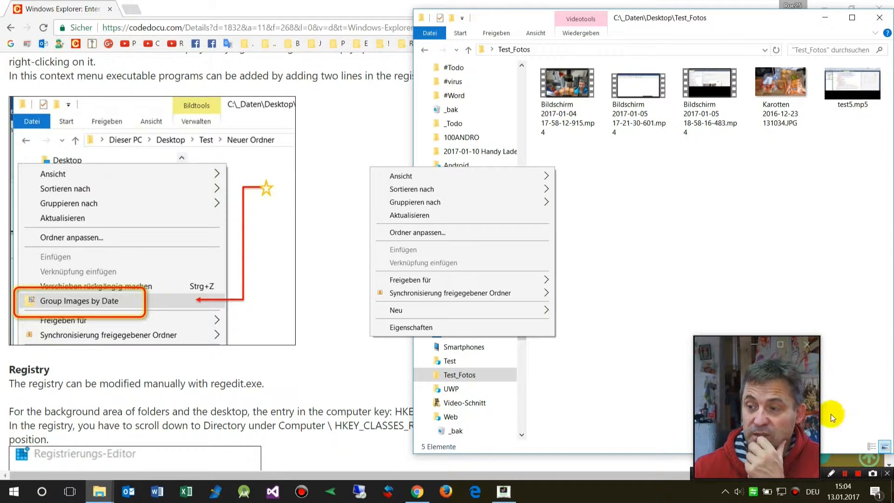
left_click(634, 233)
right_click(450, 377)
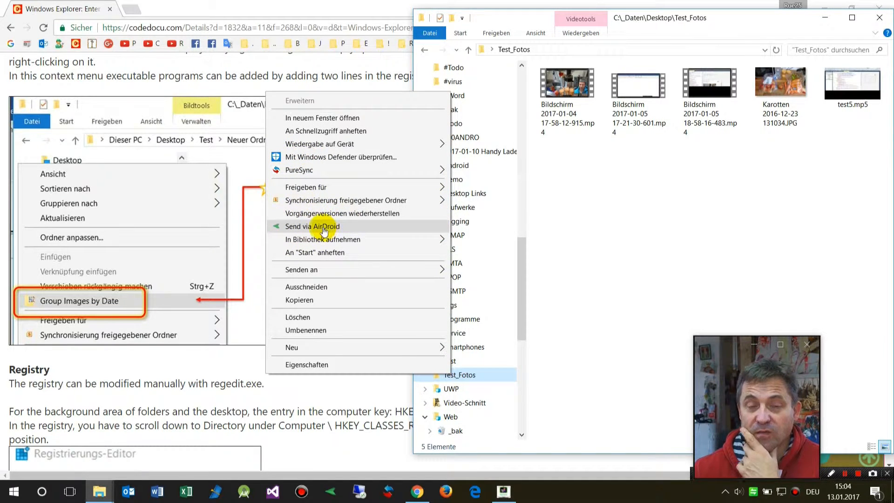
left_click(597, 256)
Step: Search for regedit and launch the Registry Editor
left_click(43, 493)
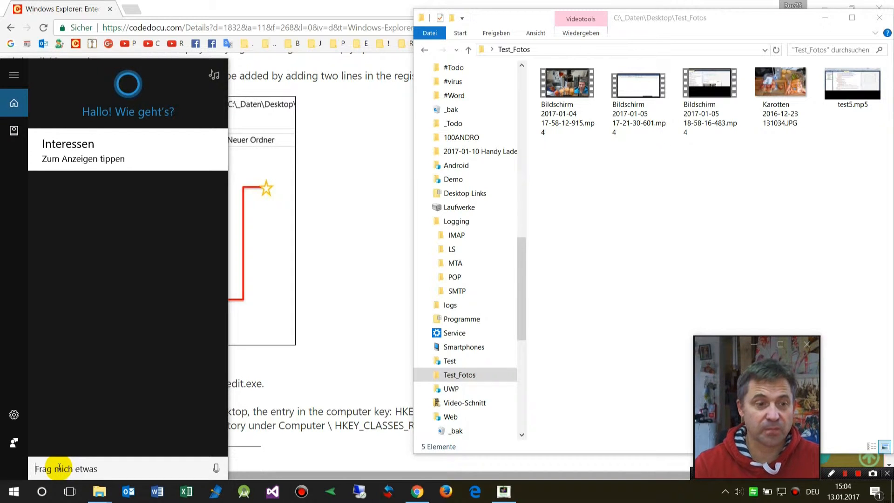
type("reg")
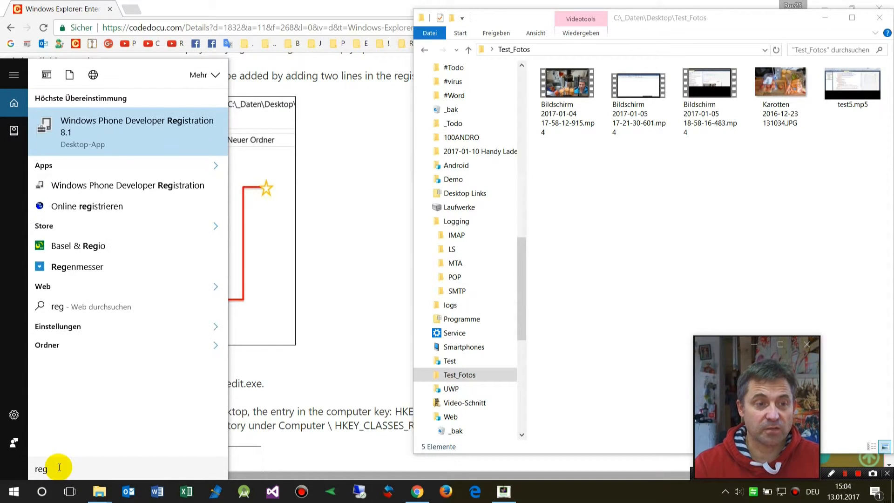
type("edit")
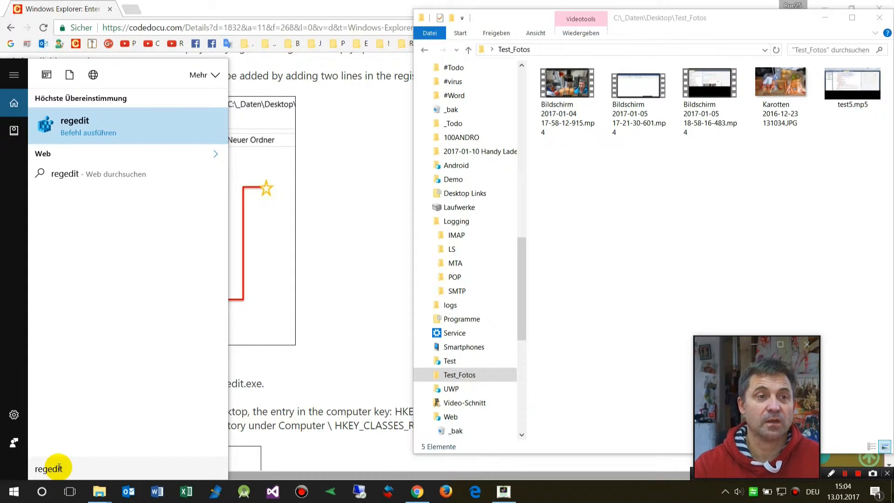
left_click(98, 128)
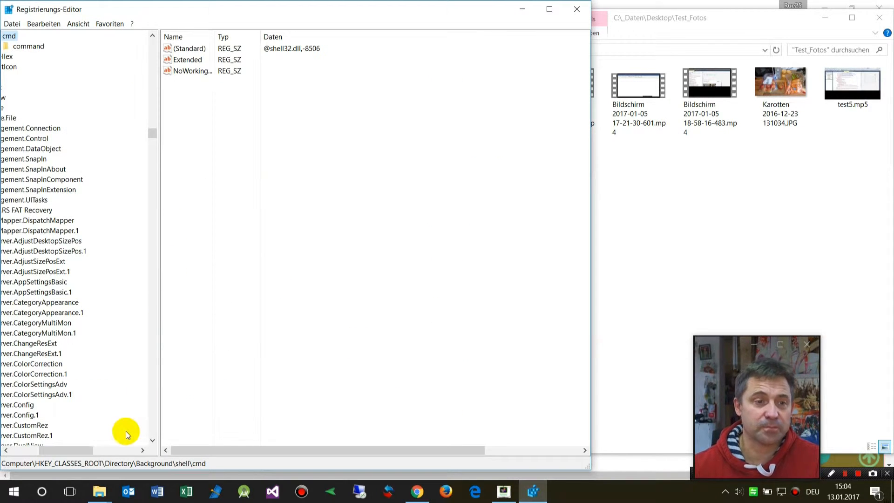
Step: Search the registry tree under HKEY_CLASSES_ROOT for the Folder key
left_click_drag(44, 448, 16, 449)
scroll(144, 183, "up", 5)
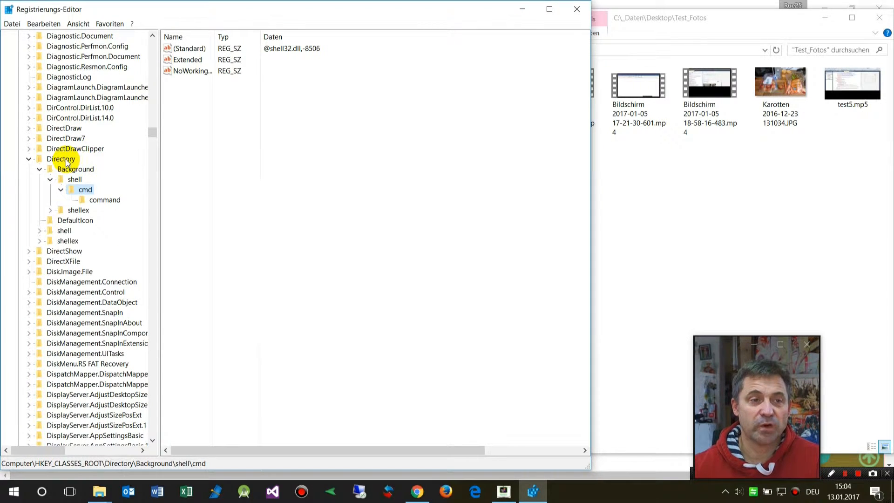
scroll(94, 167, "up", 8)
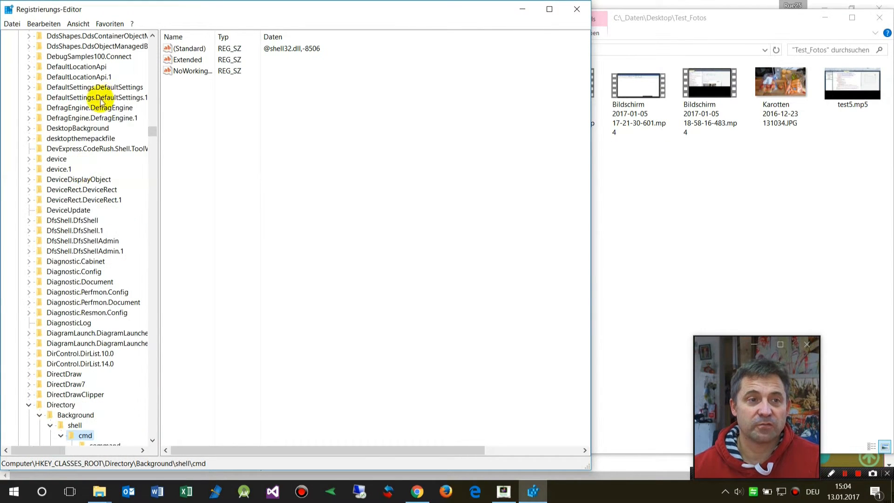
left_click(95, 139)
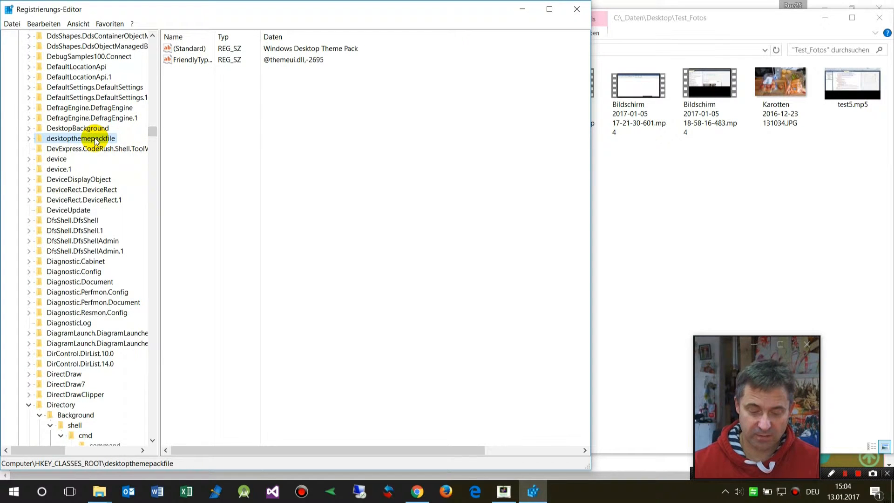
key("ctrl+f")
type("fold")
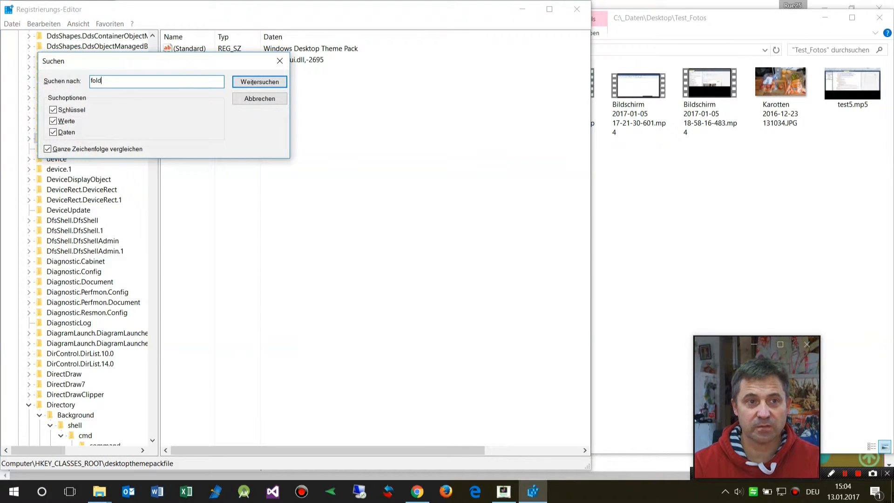
key("Escape")
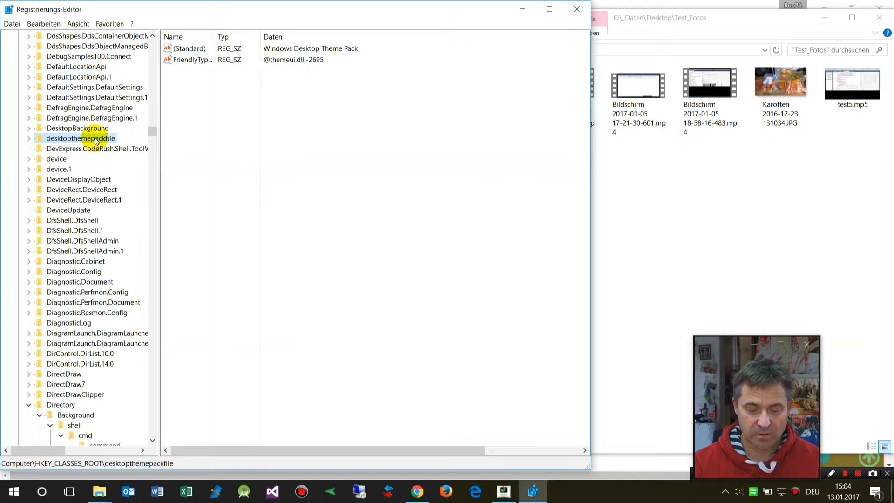
type("fold")
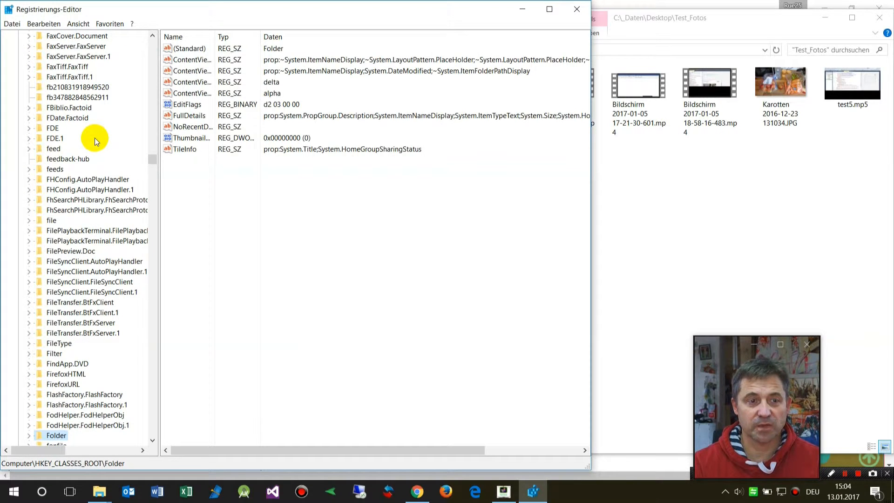
type("efold")
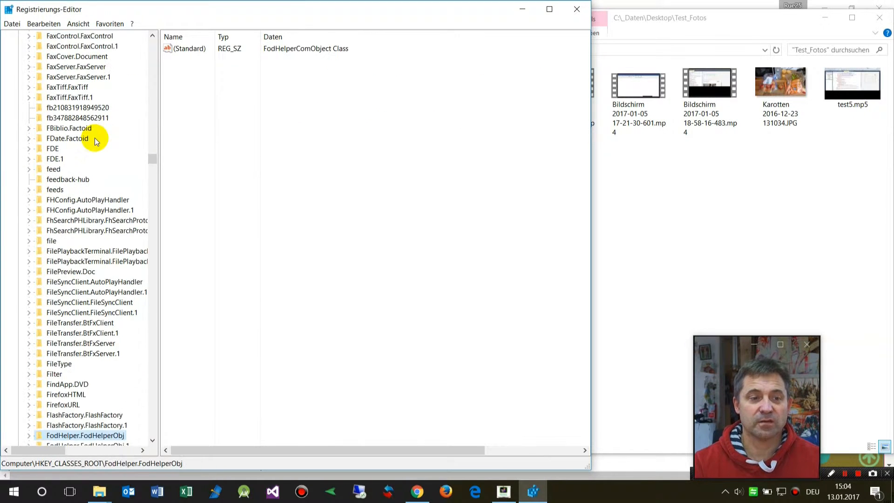
scroll(91, 159, "down", 6)
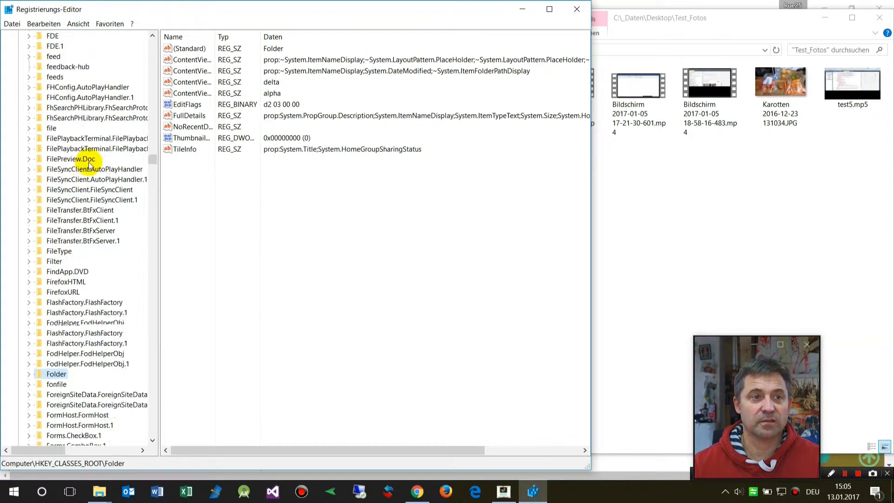
left_click_drag(153, 158, 144, 36)
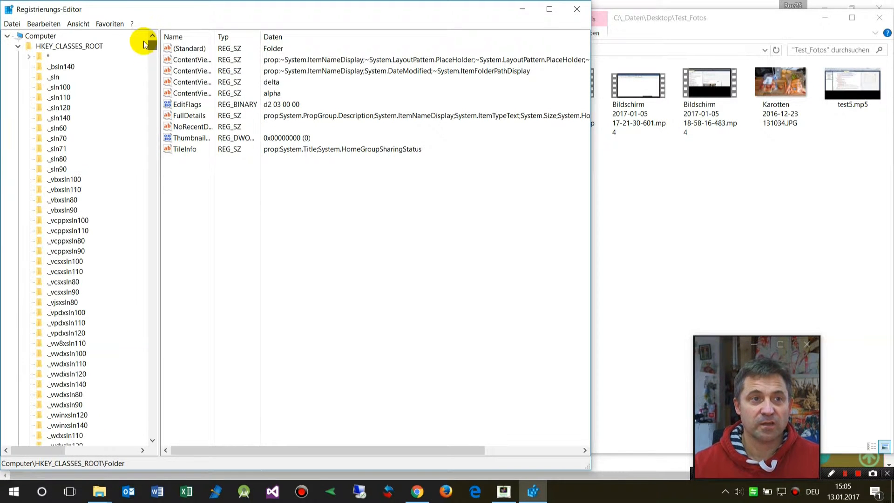
left_click(51, 47)
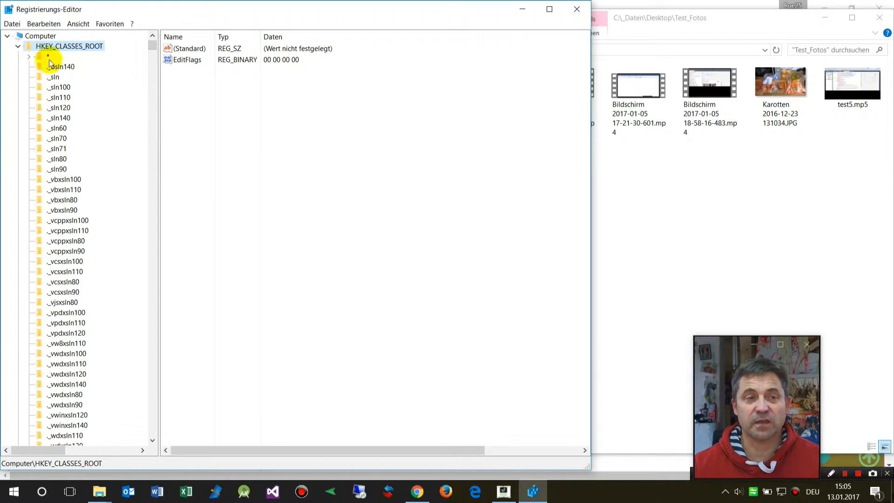
type("folder")
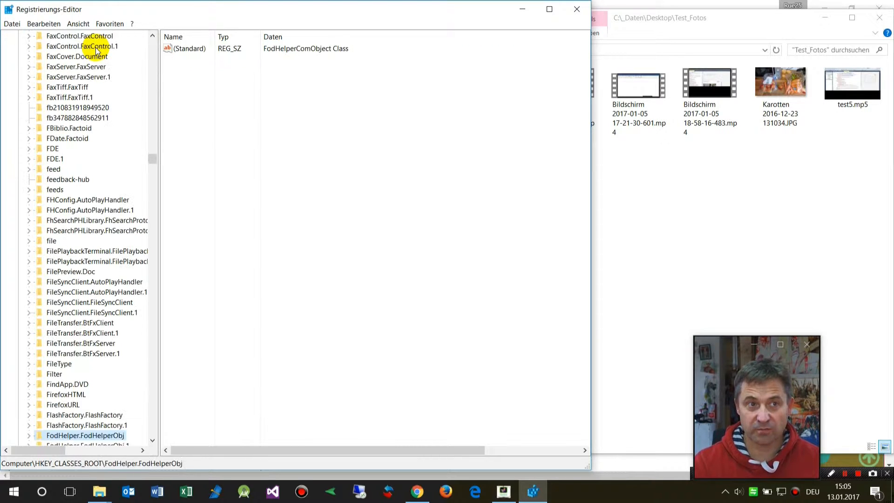
scroll(75, 260, "down", 7)
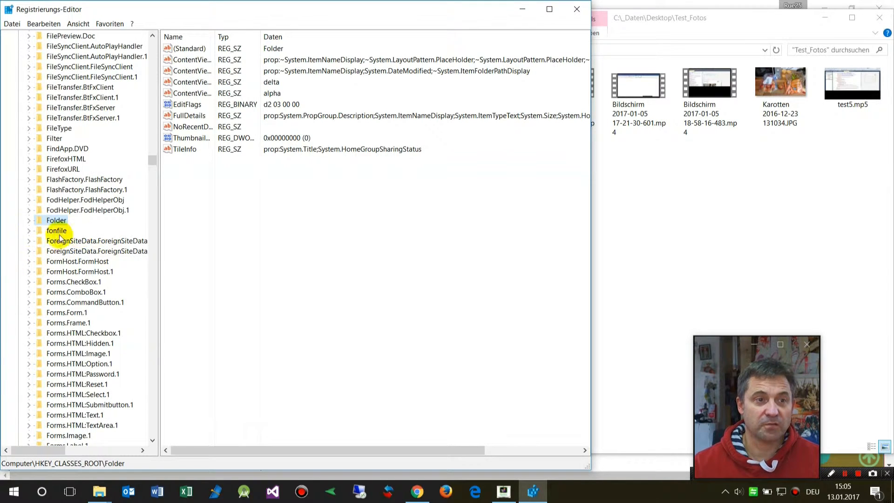
Step: Create a new key named Test App under HKEY_CLASSES_ROOT\Folder\shell
left_click(28, 221)
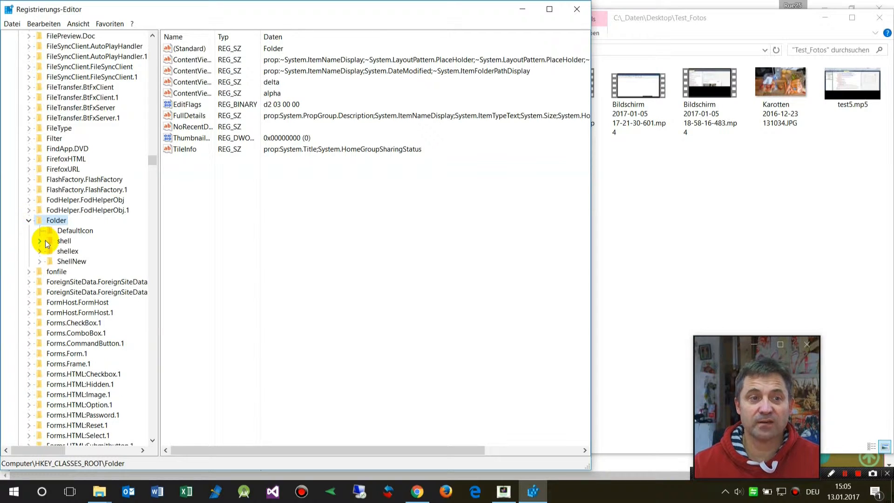
left_click(40, 241)
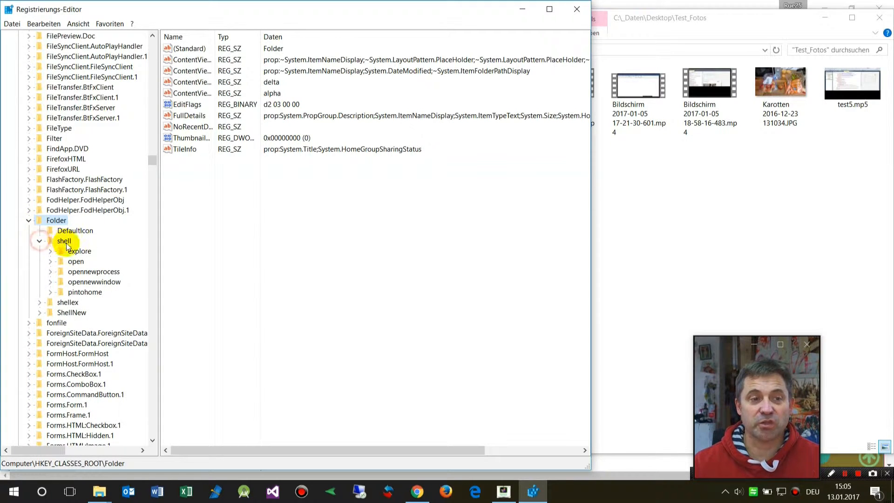
left_click(63, 240)
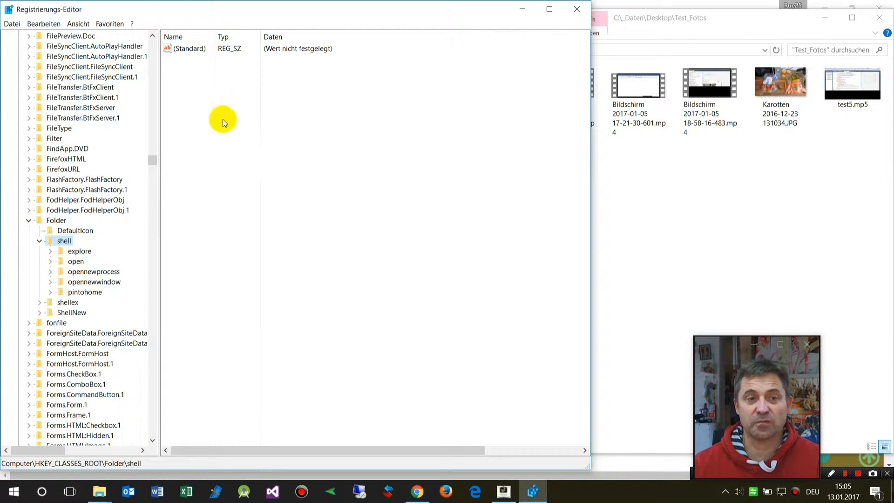
right_click(183, 122)
mouse_move(196, 130)
left_click(139, 127)
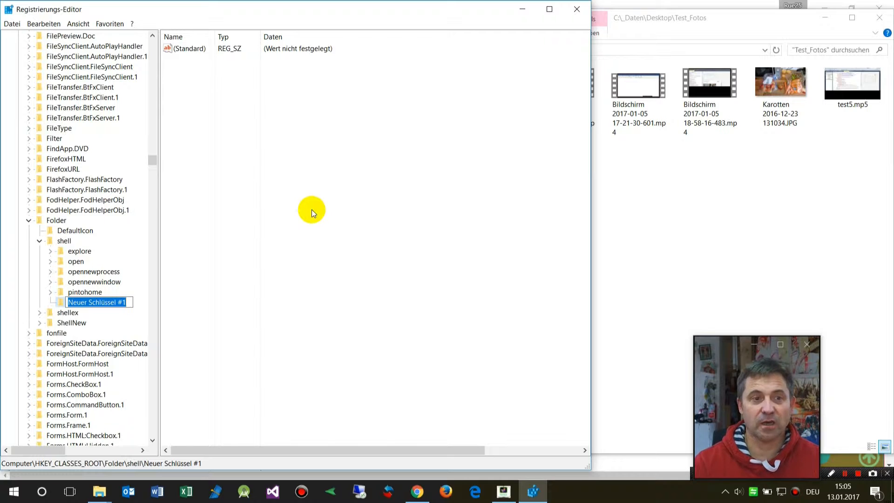
type("Test")
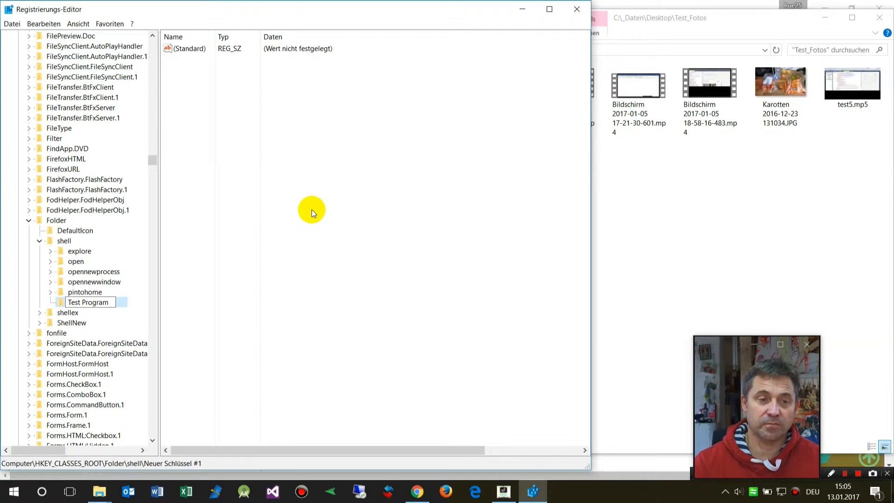
type(" Program")
key("ctrl+shift+Left")
type("App")
key("Return")
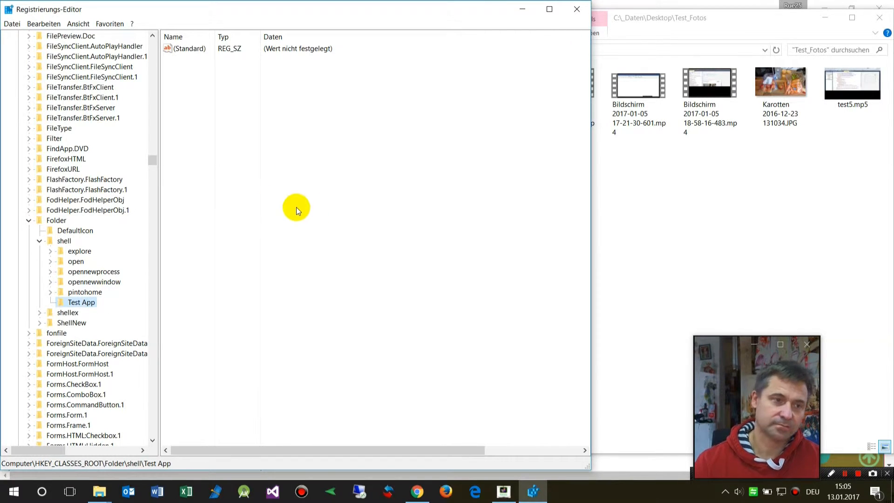
Step: Add a subkey named command under the Test App key
right_click(90, 306)
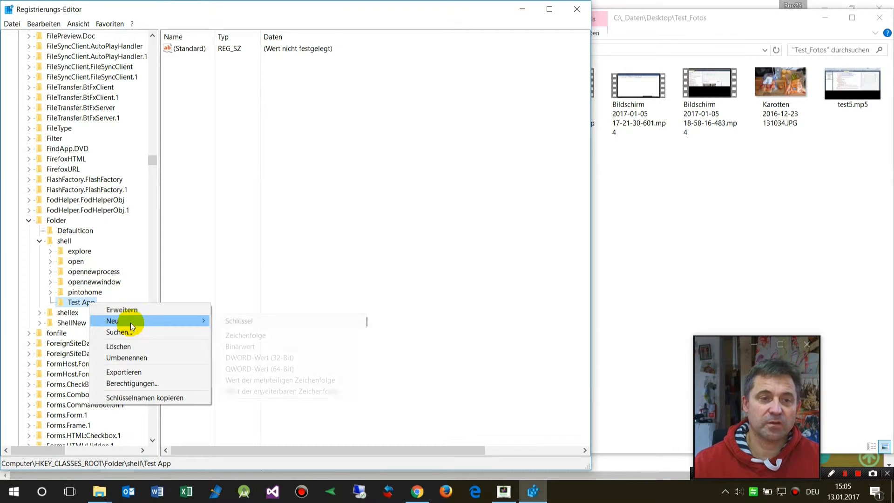
mouse_move(131, 322)
left_click(265, 321)
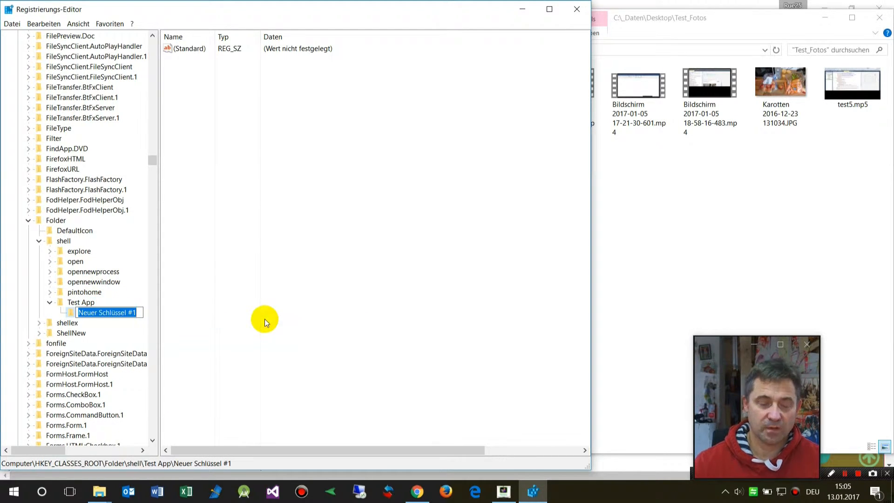
type("command")
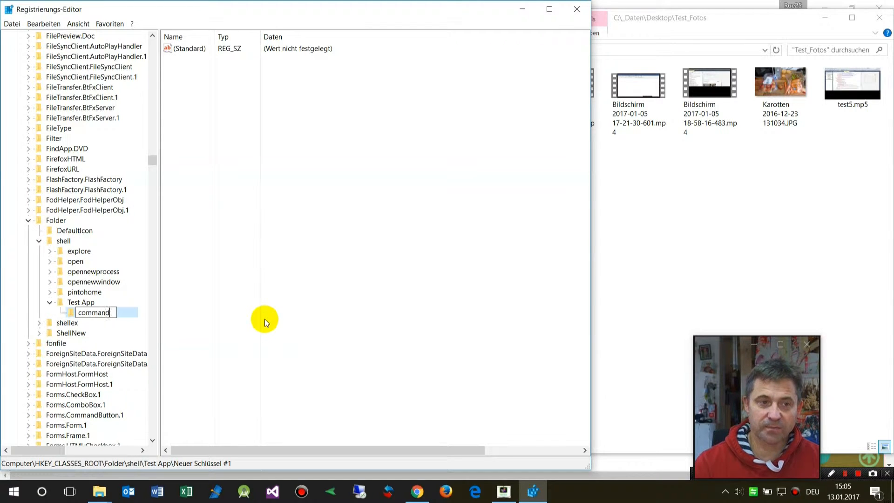
key("Return")
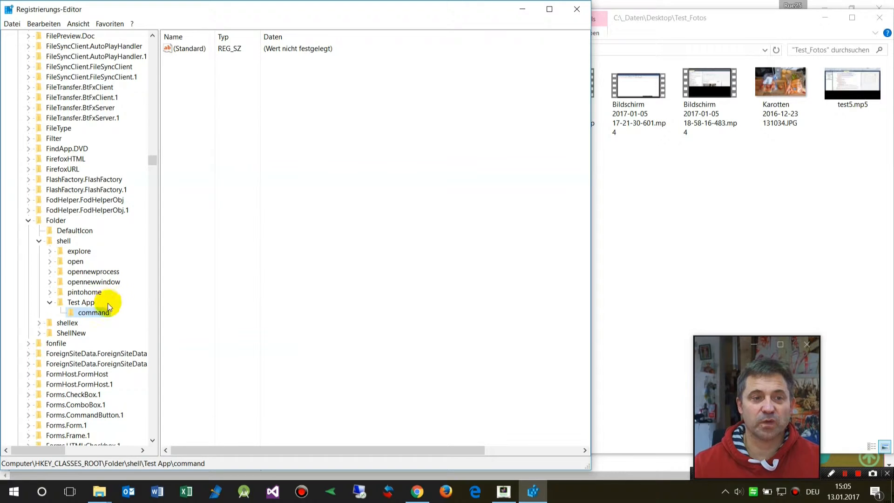
Step: Open the command key's default value for editing and copy the folder location of Group_Images_By_Date.exe from its file properties
left_click(83, 303)
left_click(95, 315)
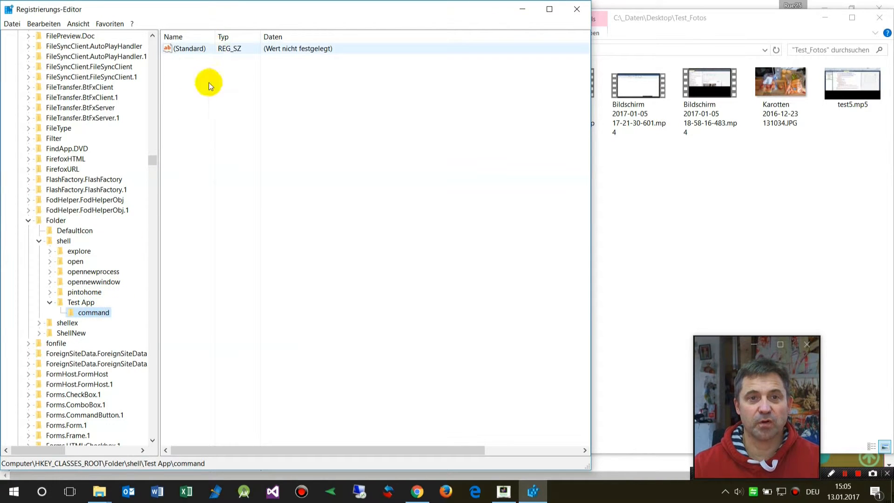
left_click(100, 315)
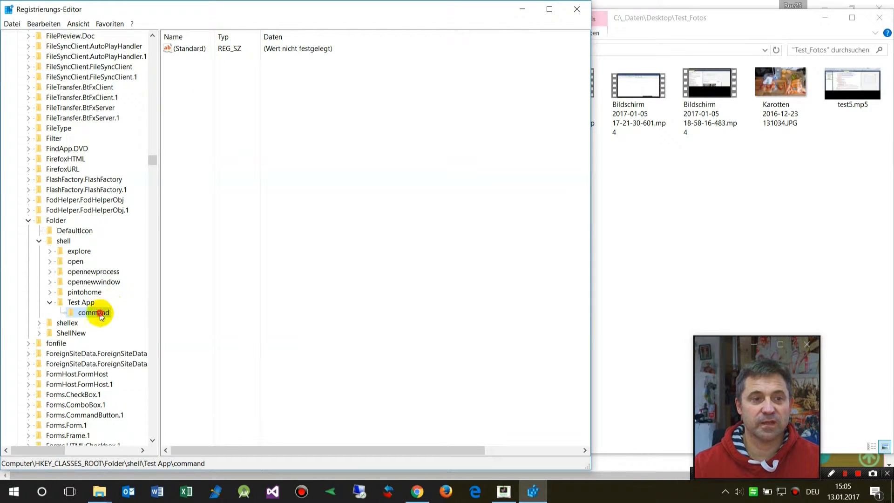
double_click(182, 49)
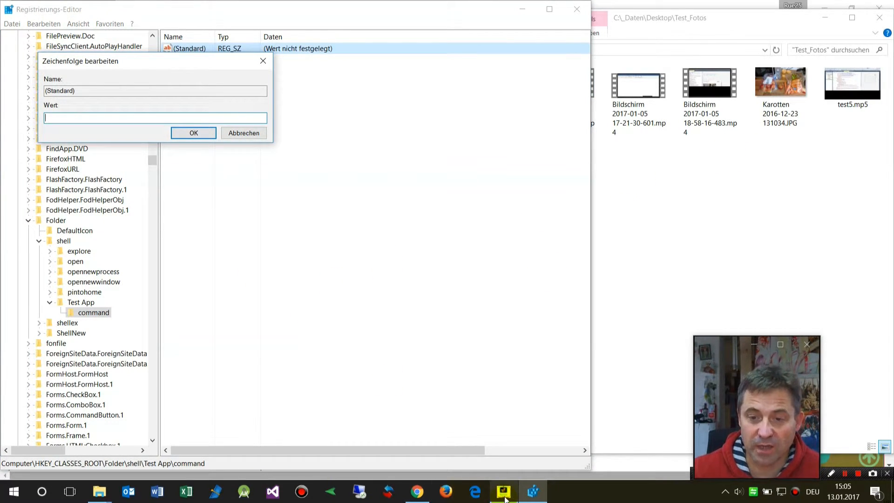
mouse_move(99, 491)
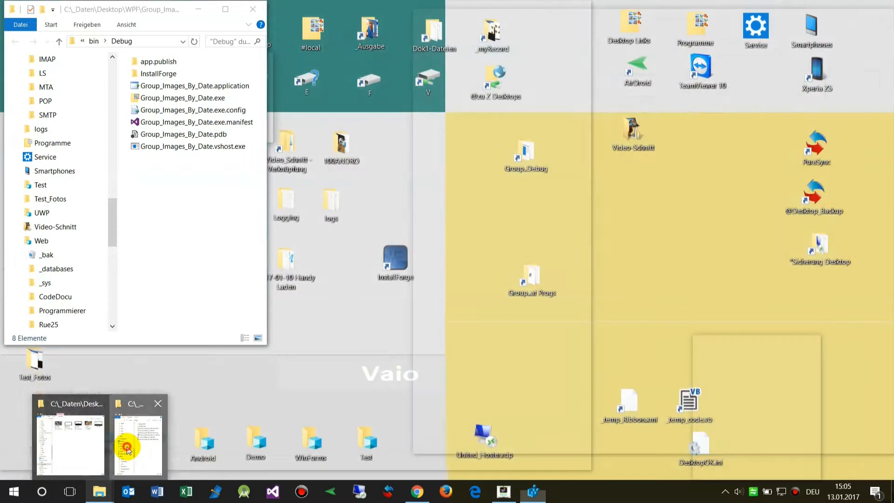
left_click(126, 446)
left_click_drag(158, 16, 496, 70)
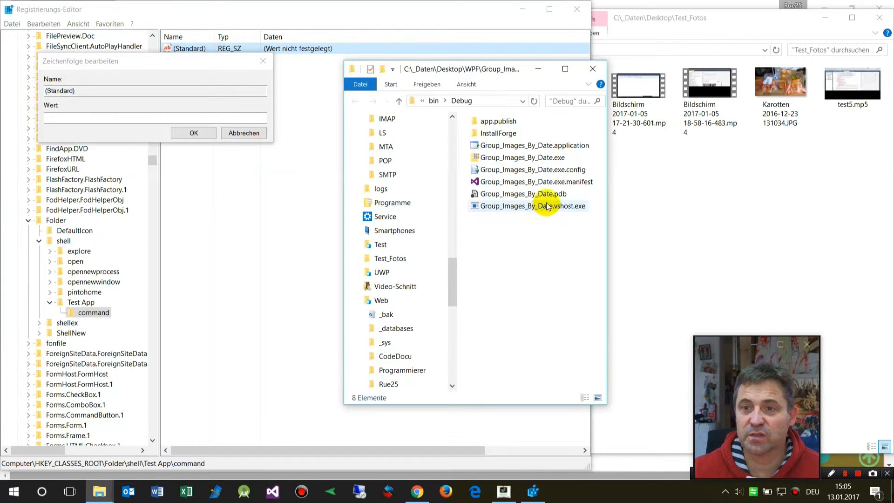
left_click(548, 161)
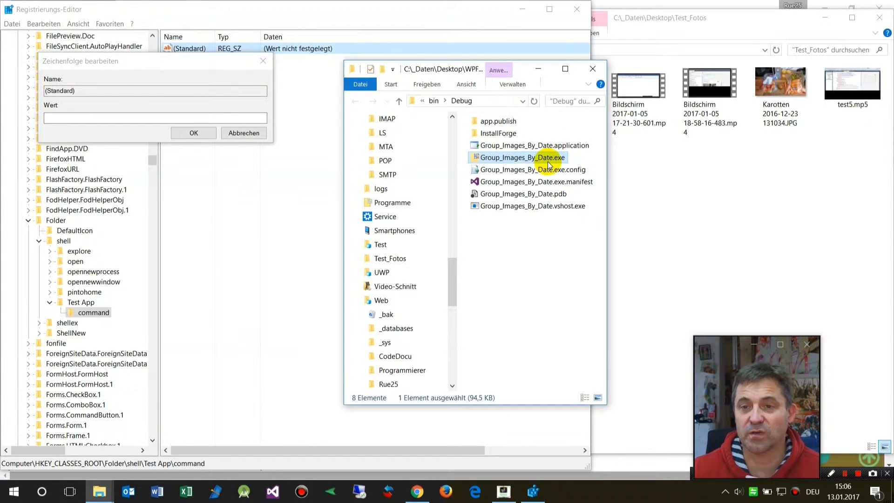
right_click(535, 161)
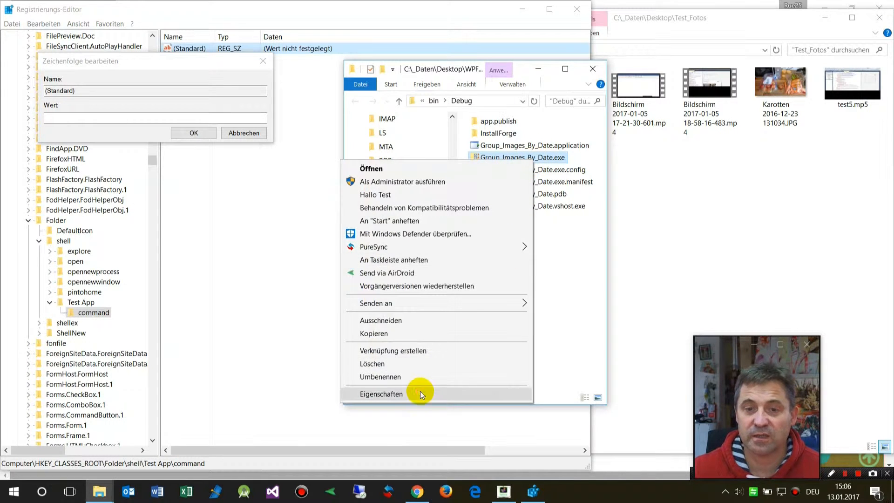
left_click(421, 395)
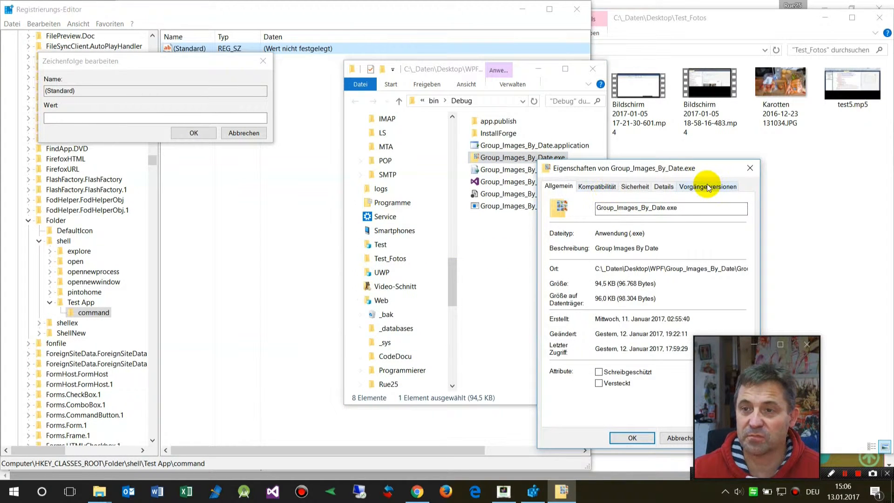
left_click_drag(595, 269, 791, 270)
key("ctrl+c")
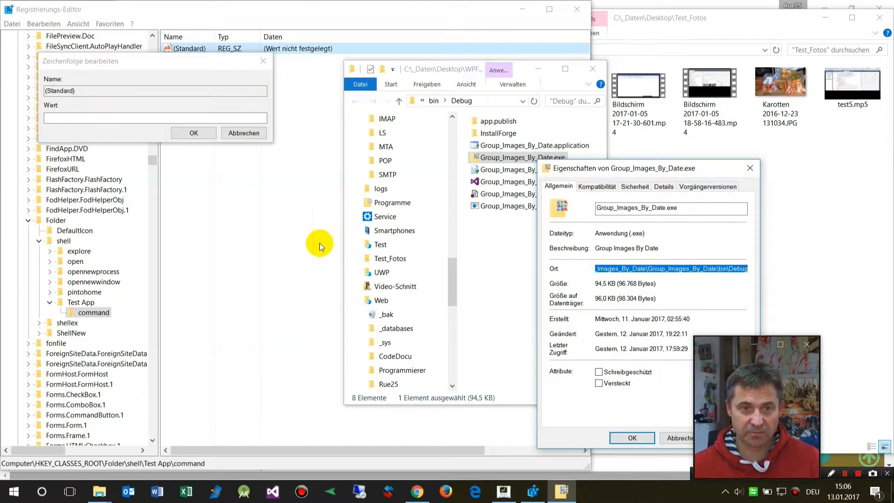
Step: Paste the folder path into the default value and append \Group_Images_By_Date.exe copied from the properties' file name
left_click(117, 119)
key("ctrl+v")
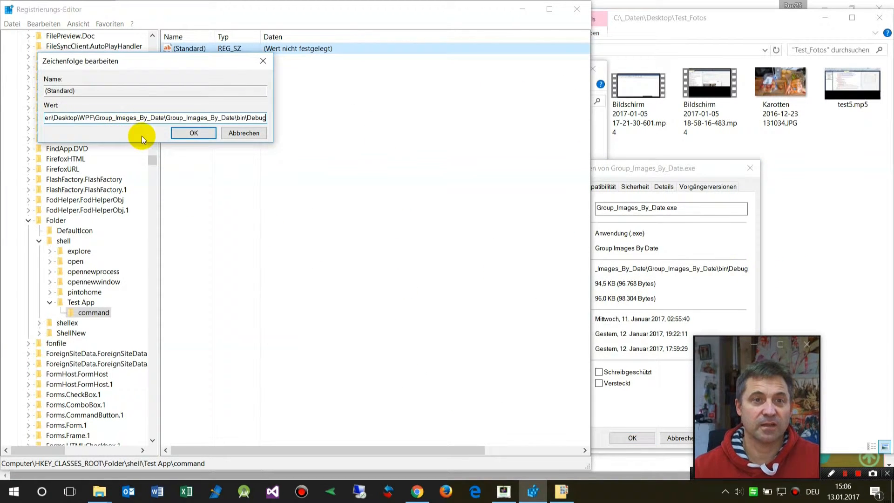
left_click(658, 167)
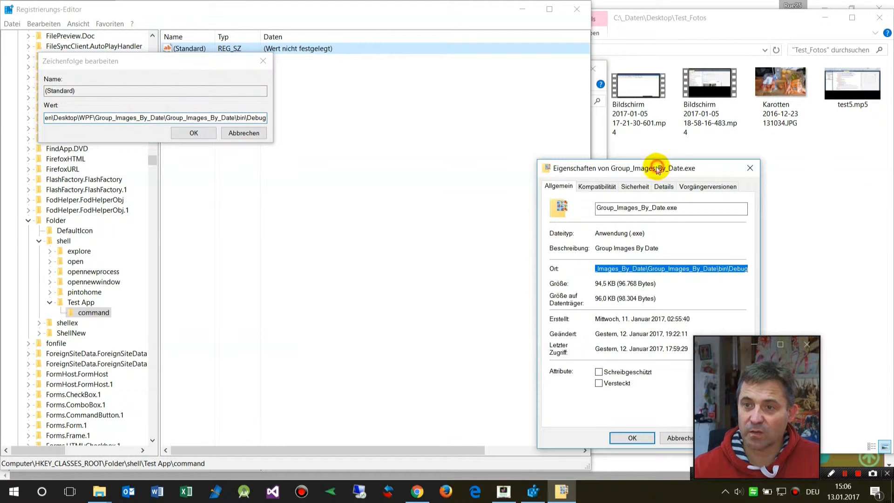
left_click_drag(683, 207, 591, 207)
key("ctrl+c")
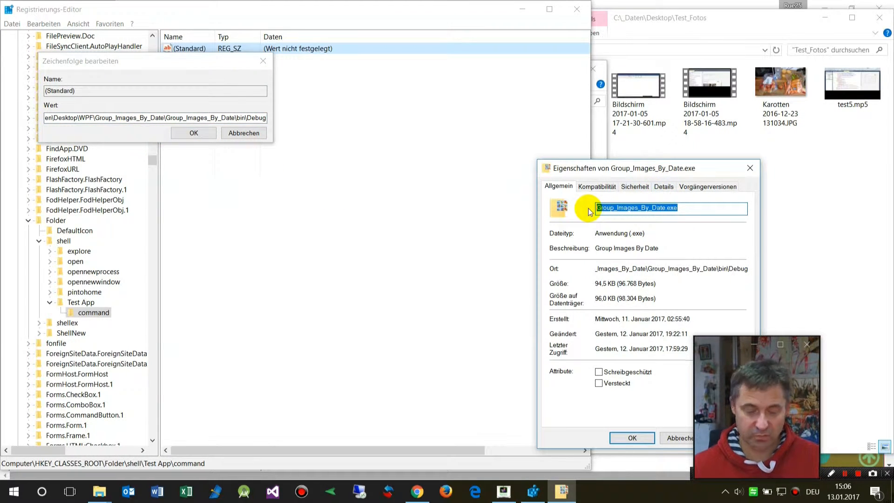
left_click(239, 118)
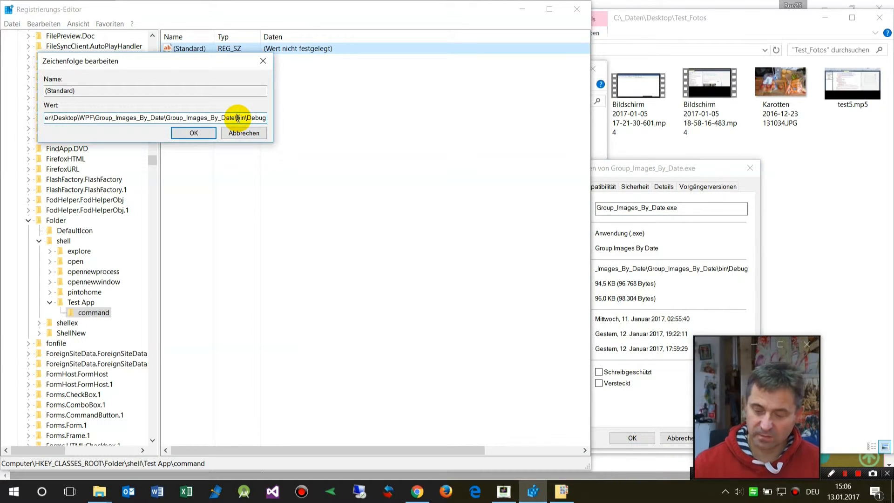
type("\\")
key("ctrl+v")
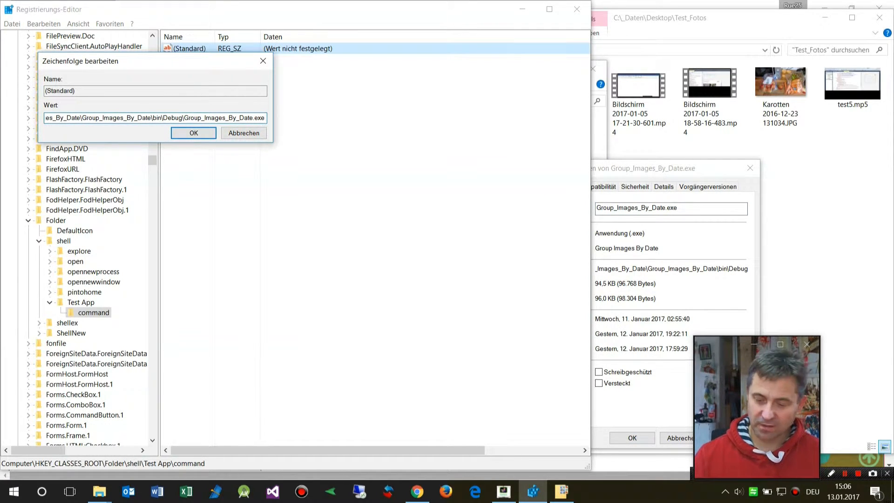
Step: Append " %1" to the end of the command value and confirm the string
key("Home")
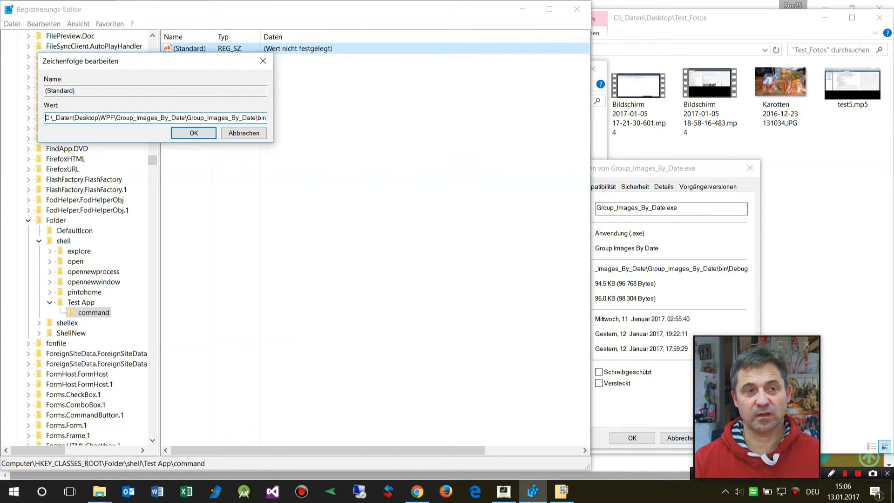
key("End")
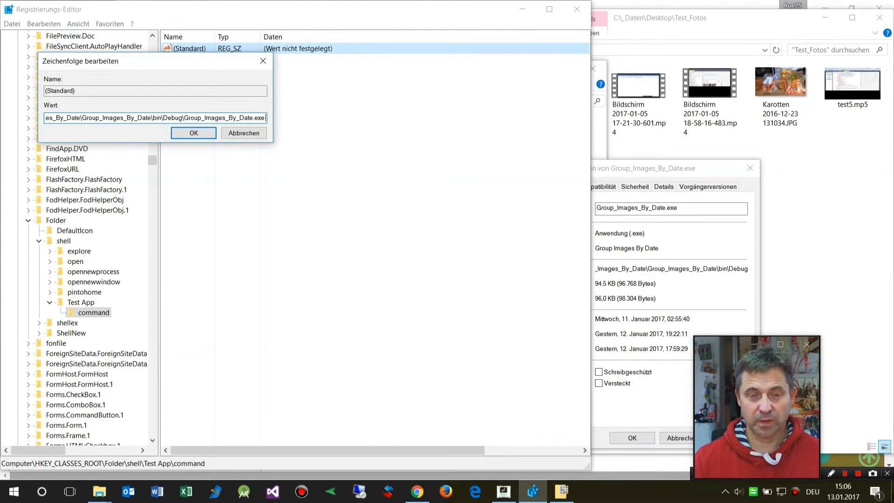
type("%")
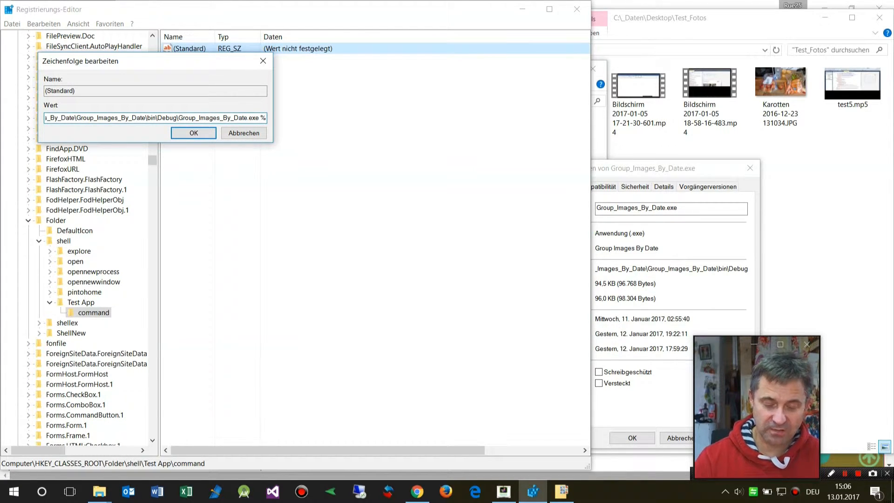
type("1")
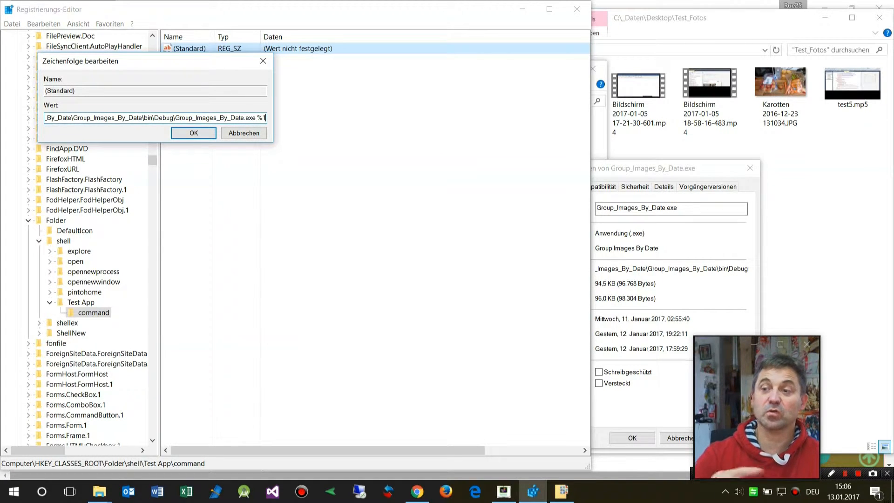
left_click(193, 133)
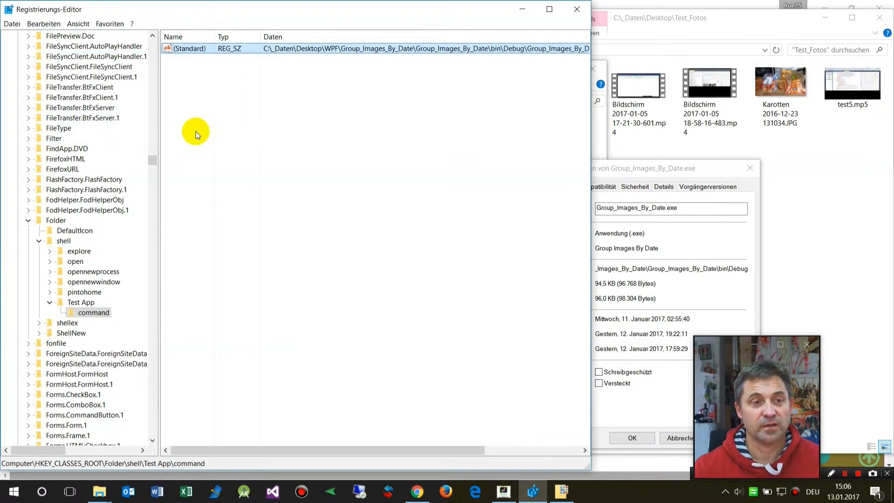
Step: Refresh the Registry Editor view
left_click(47, 23)
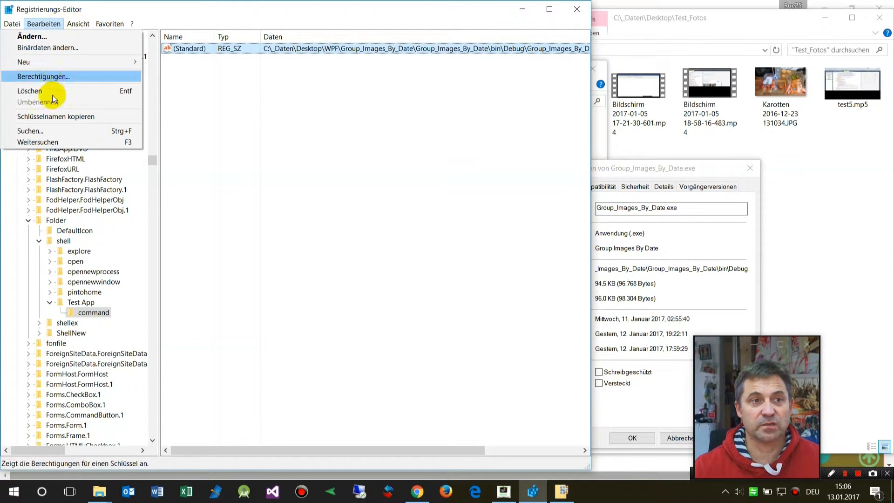
mouse_move(82, 27)
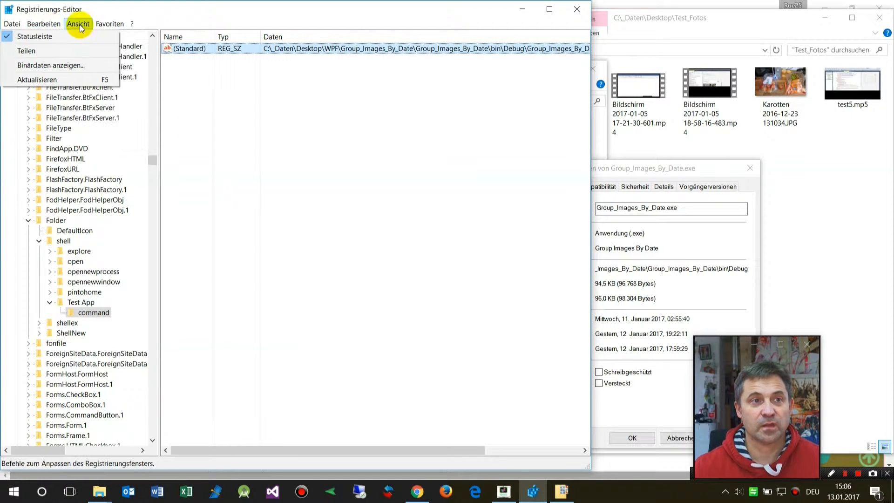
left_click(88, 81)
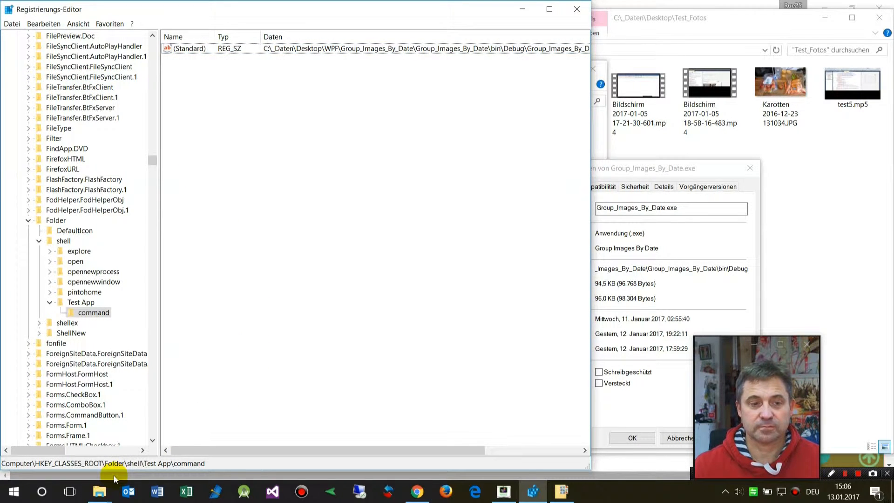
Step: Run Test App from the Test_Fotos folder's context menu in Explorer and close the launched program window
mouse_move(99, 497)
left_click(130, 448)
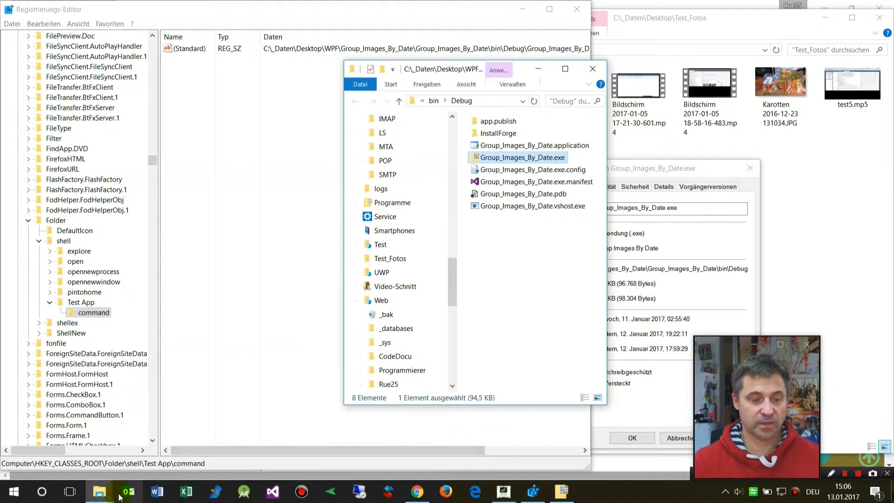
key("alt+Tab")
key("alt+Tab")
key("alt+Tab")
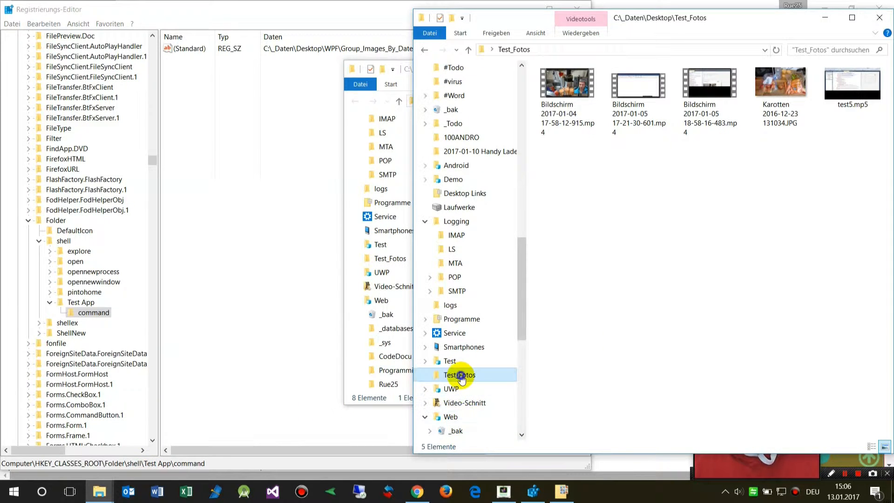
right_click(461, 378)
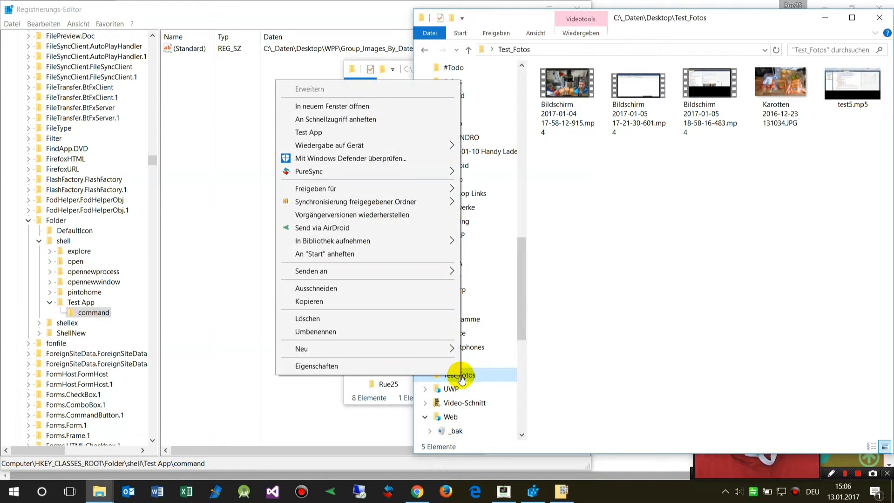
left_click(315, 134)
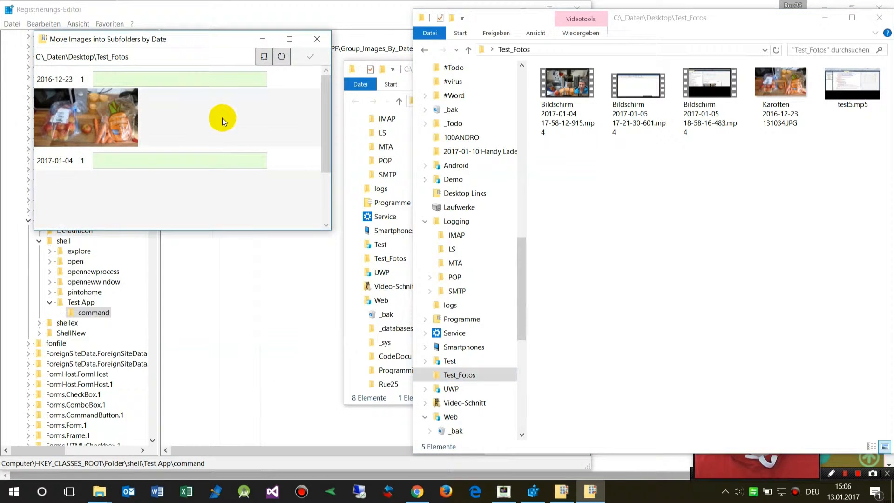
left_click(316, 41)
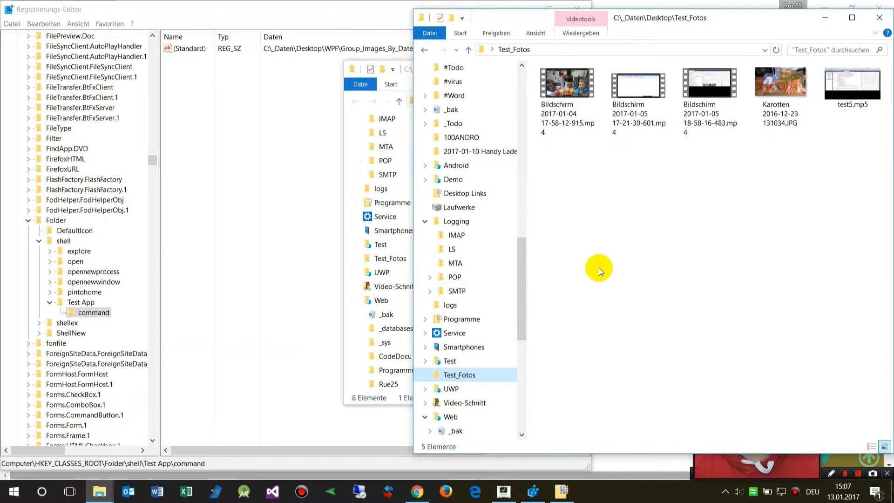
Step: Check the folder background context menu, then run Test App again from the Test_Fotos folder's context menu
right_click(600, 247)
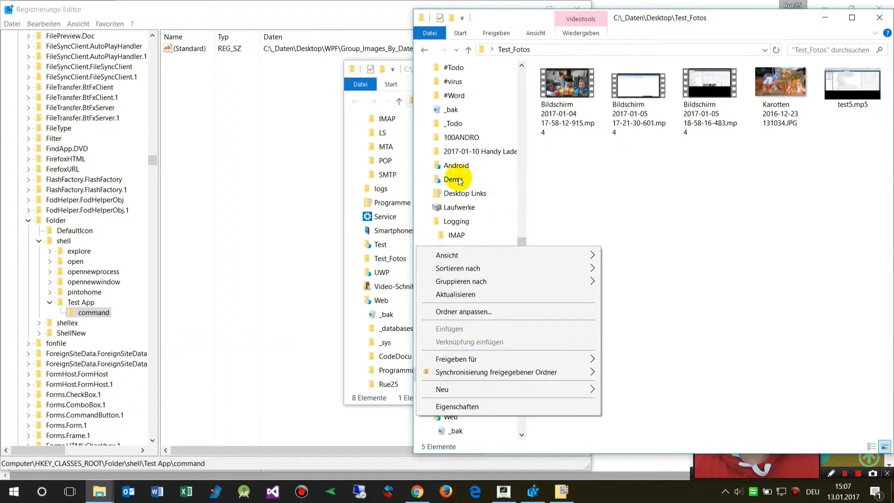
left_click(563, 208)
right_click(456, 374)
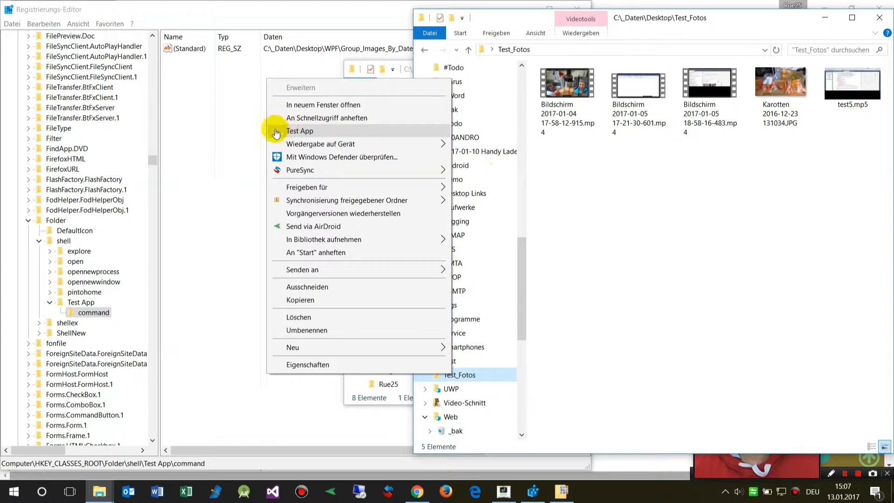
left_click(292, 131)
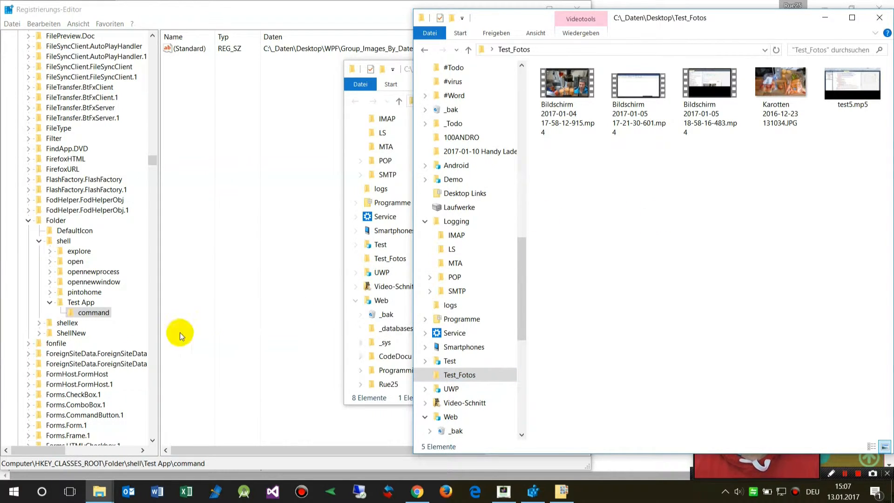
Step: Add a new string value named Icon under the Test App key
left_click(83, 304)
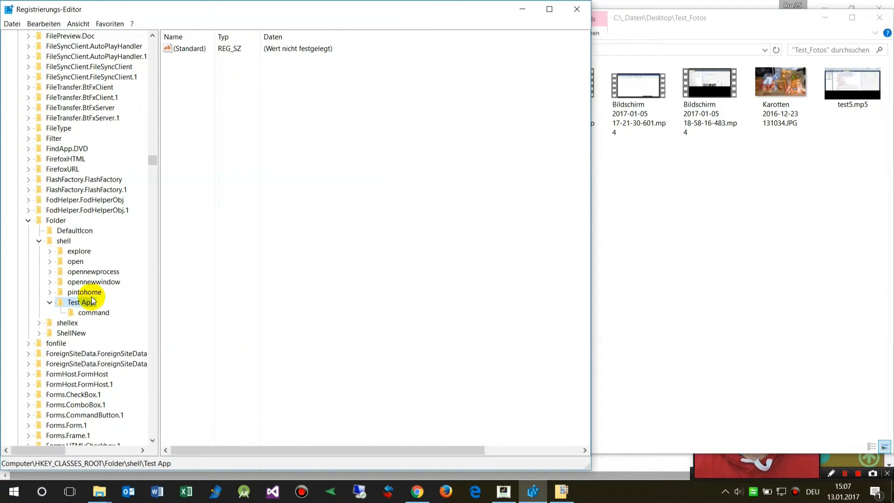
right_click(197, 142)
mouse_move(217, 148)
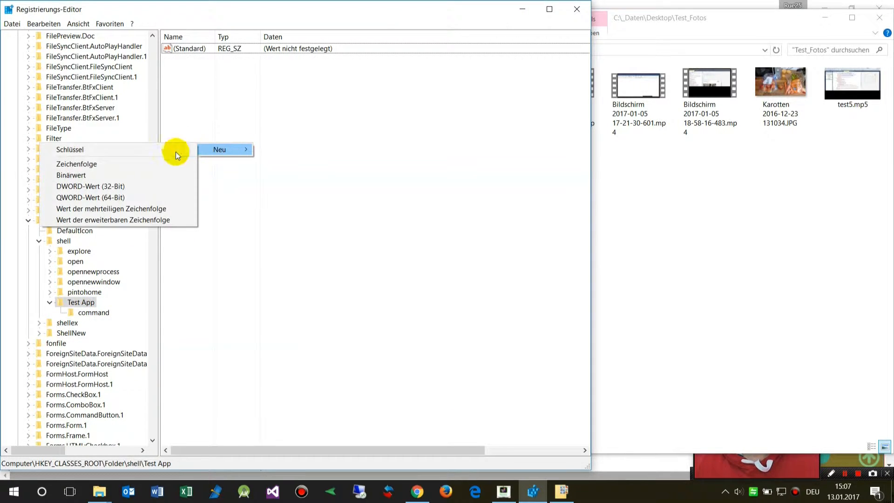
left_click(151, 164)
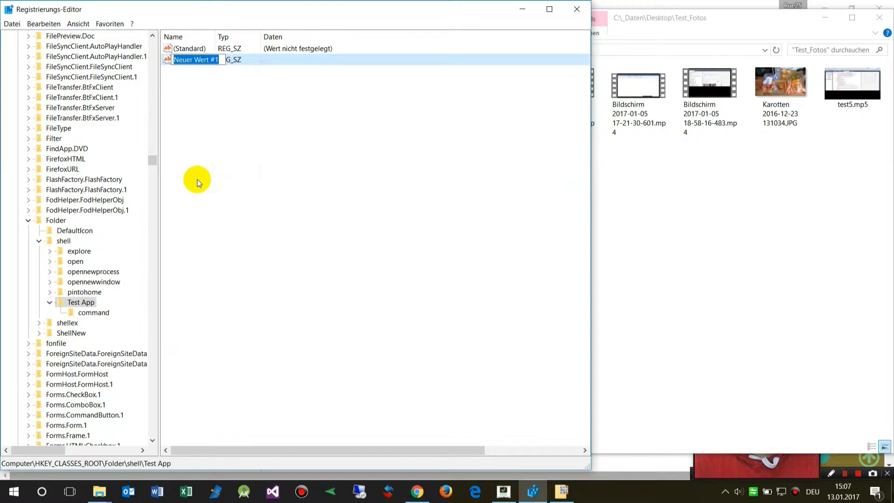
type("Icon")
key("Return")
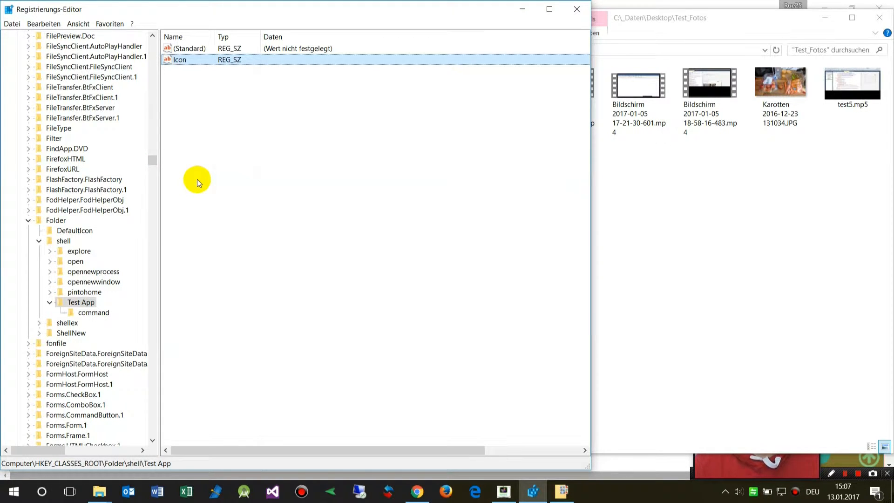
left_click(93, 313)
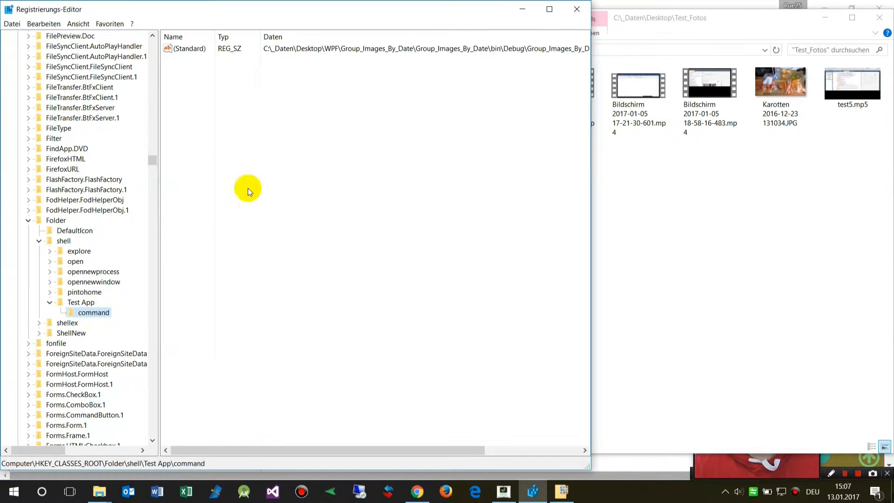
Step: Copy the executable path from the command key's default value
left_click(359, 51)
double_click(358, 51)
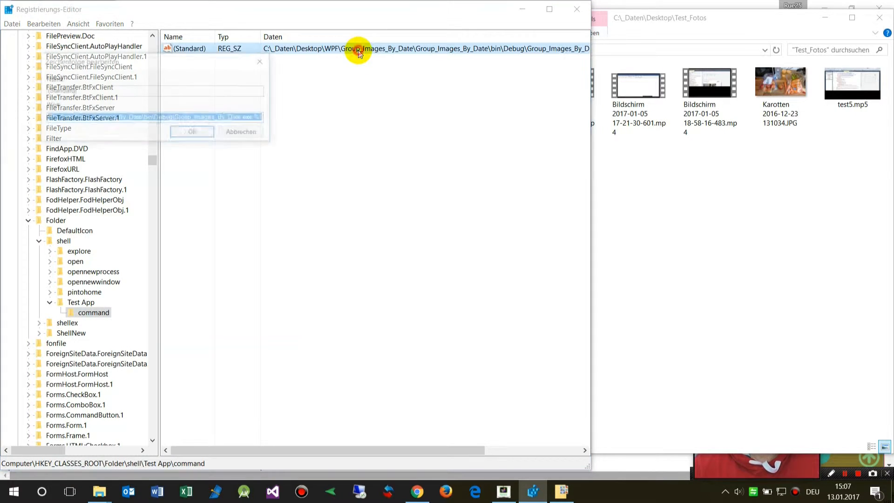
left_click(243, 137)
Step: Set the Test App key's Icon value to the pasted executable path followed by ", 0"
left_click(80, 303)
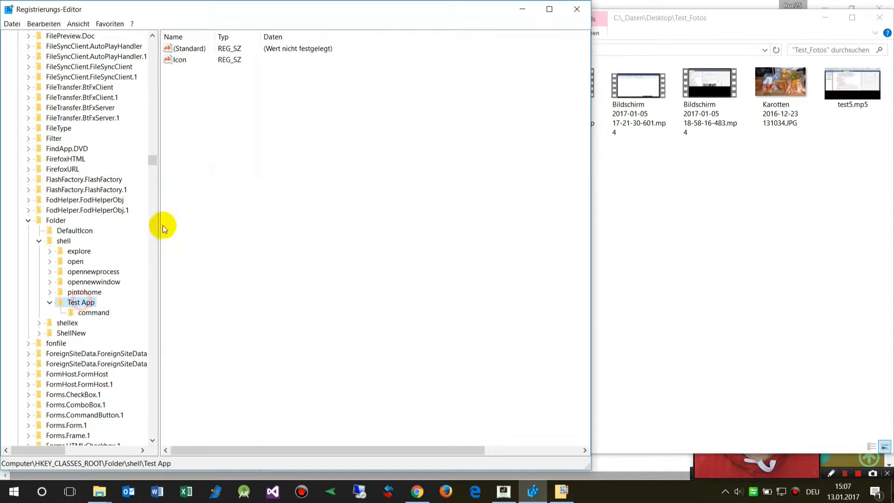
double_click(179, 62)
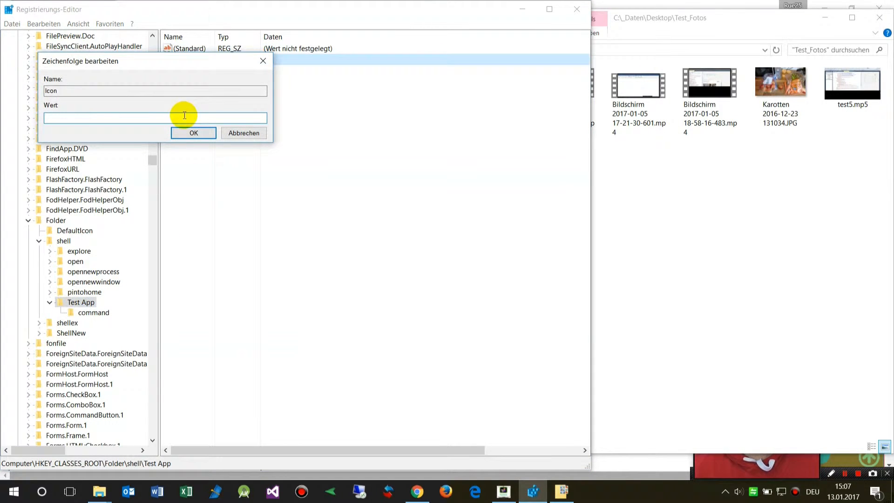
type("C:\\_Daten\\Group_Images_By_Date\\Group_Images_By_Date\\bin\\Debug\\Group_Images_By_Date.exe")
key("End")
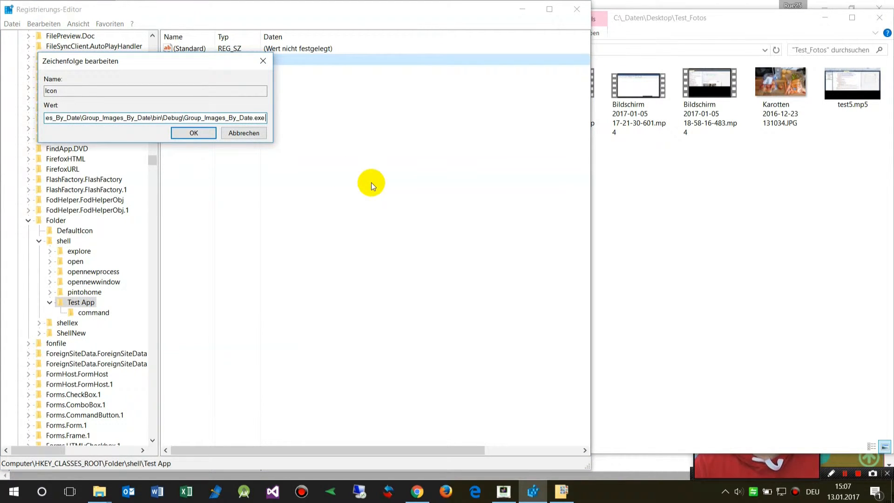
type(",")
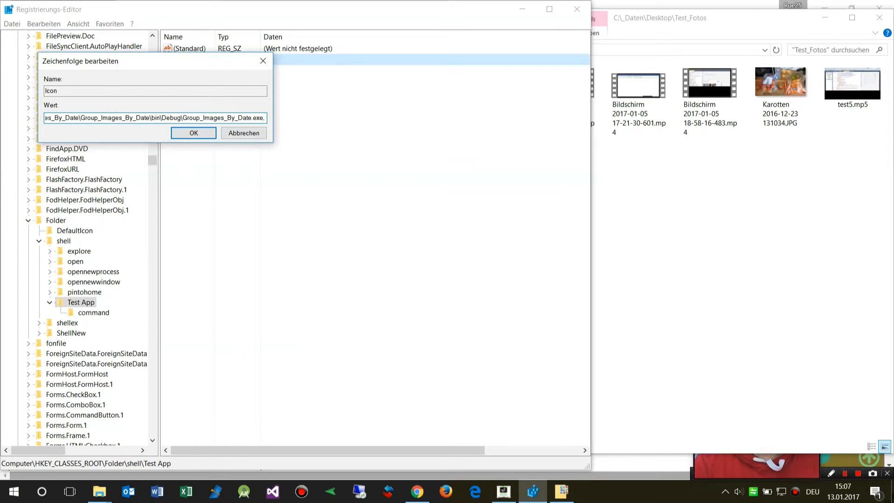
key("BackSpace")
type(",")
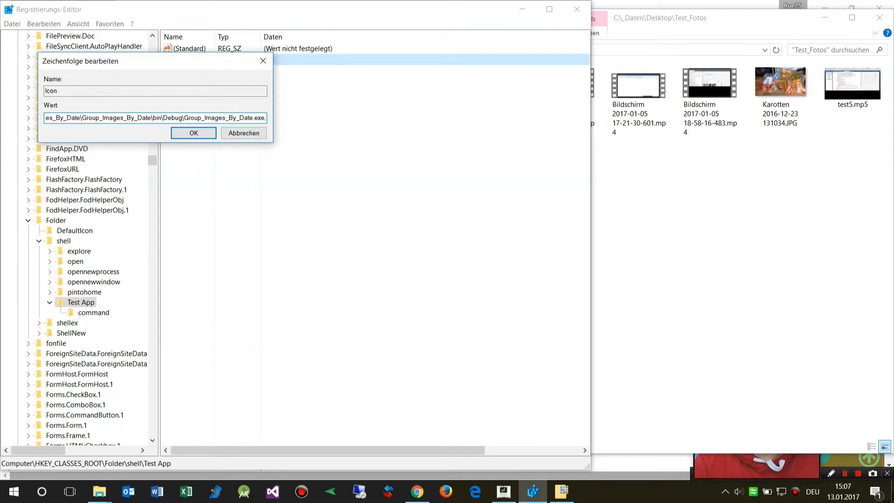
type(" 0")
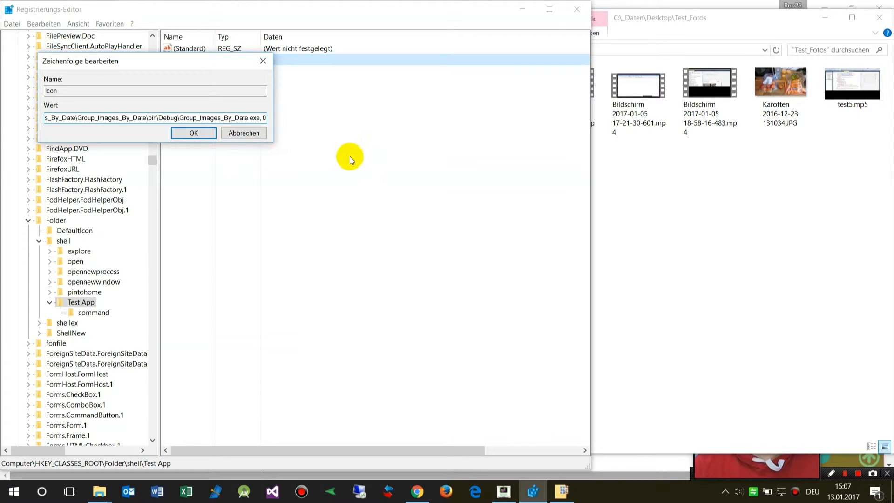
left_click(194, 133)
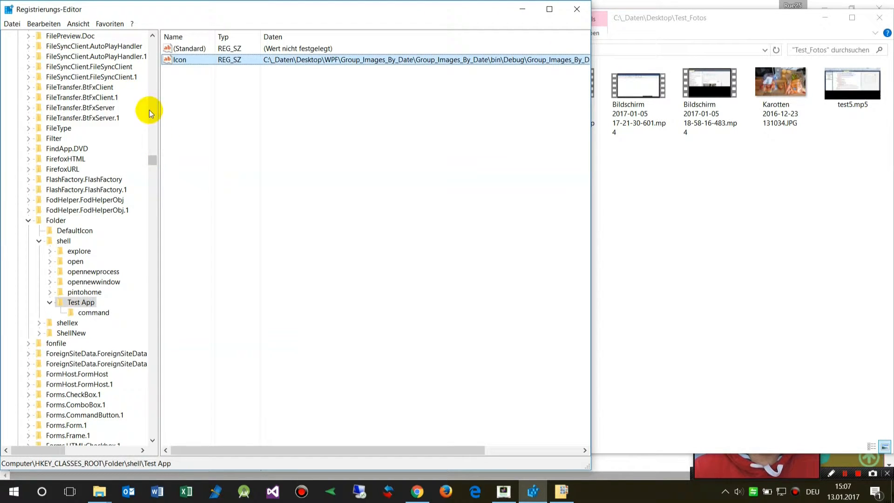
Step: Refresh the Registry Editor view and close the executable's properties dialog
left_click(77, 24)
left_click(71, 79)
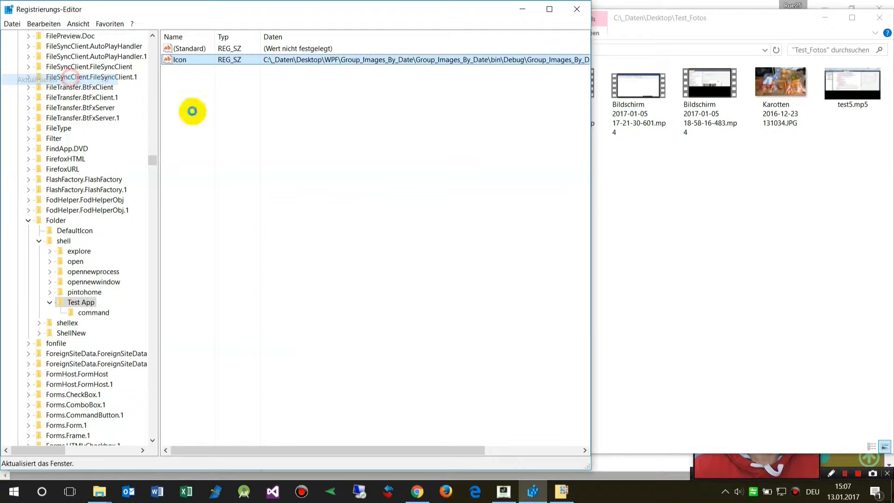
left_click(563, 492)
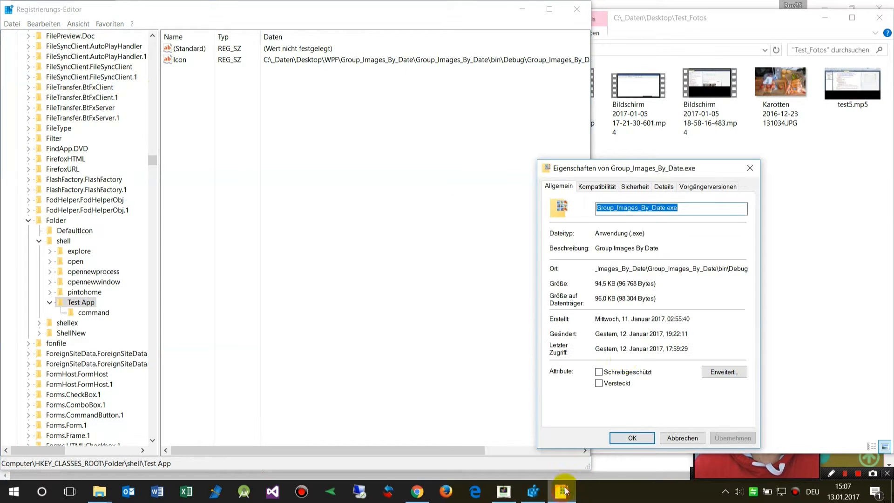
left_click(681, 437)
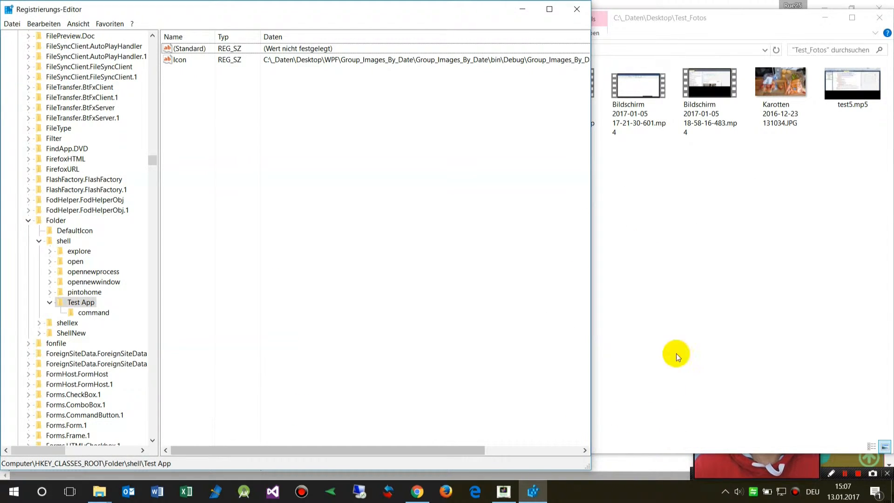
Step: Check the Test_Fotos folder's context menu in Explorer for the Test App entry and its icon
left_click(683, 280)
right_click(467, 375)
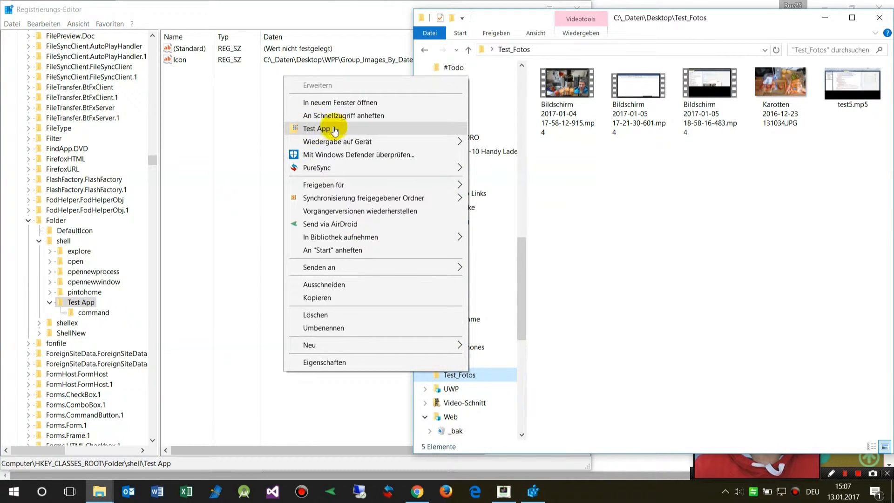
left_click(586, 246)
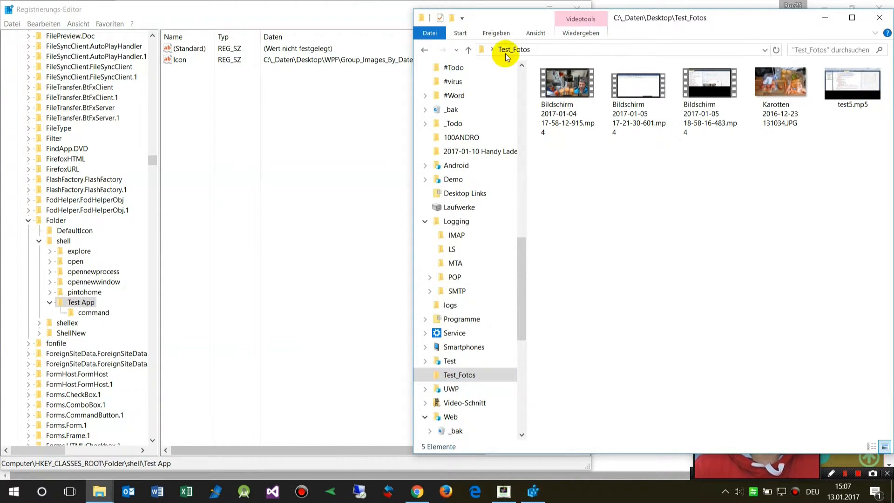
Step: Check the folder background and desktop context menus, then return to Registry Editor
left_click_drag(495, 16, 374, 17)
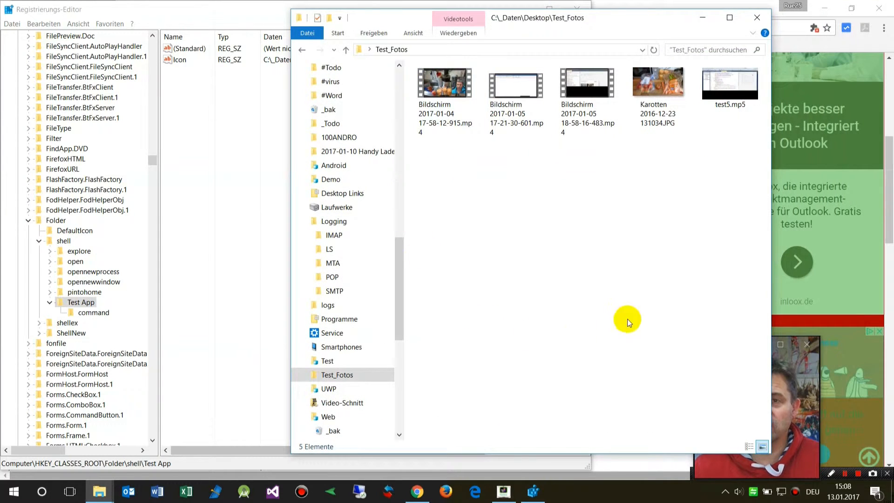
right_click(482, 216)
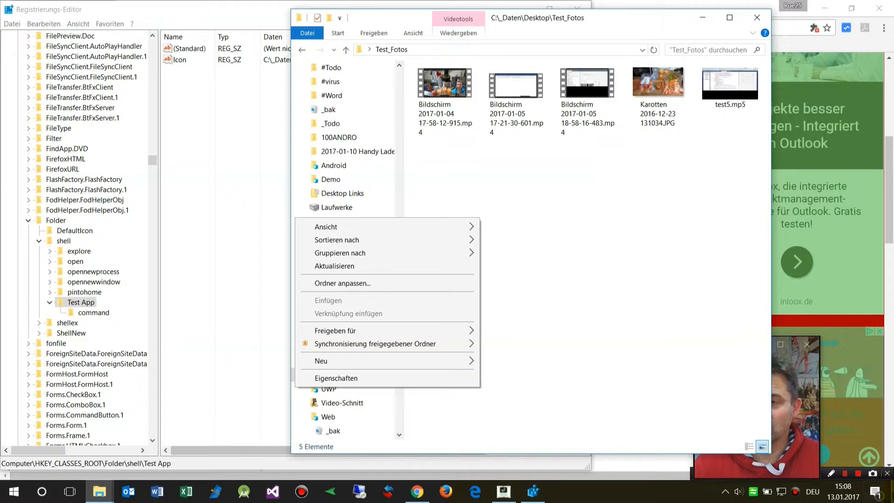
left_click(891, 491)
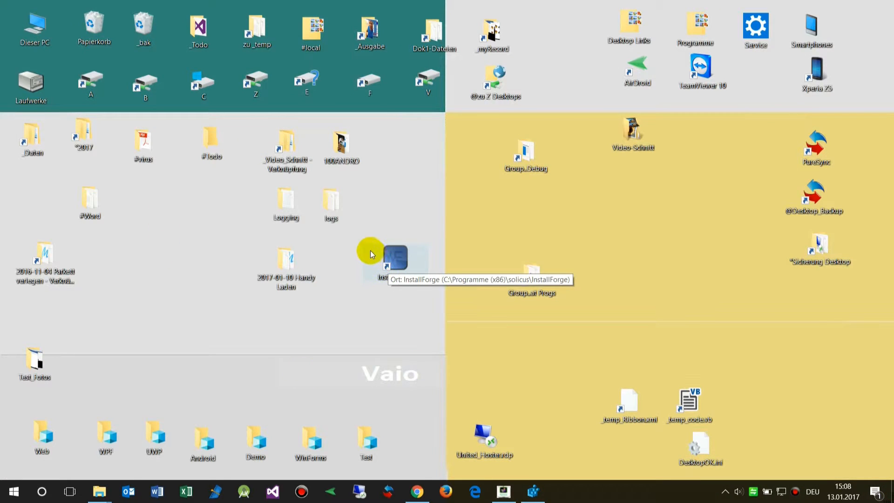
right_click(177, 227)
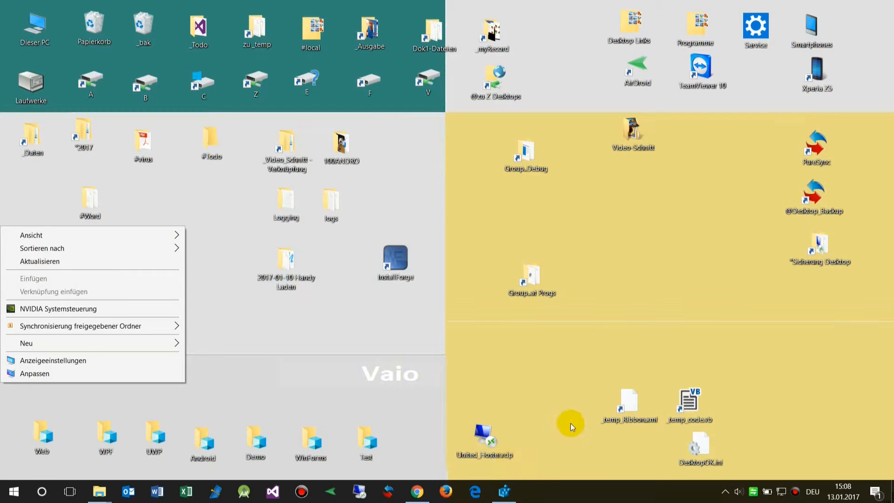
left_click(508, 495)
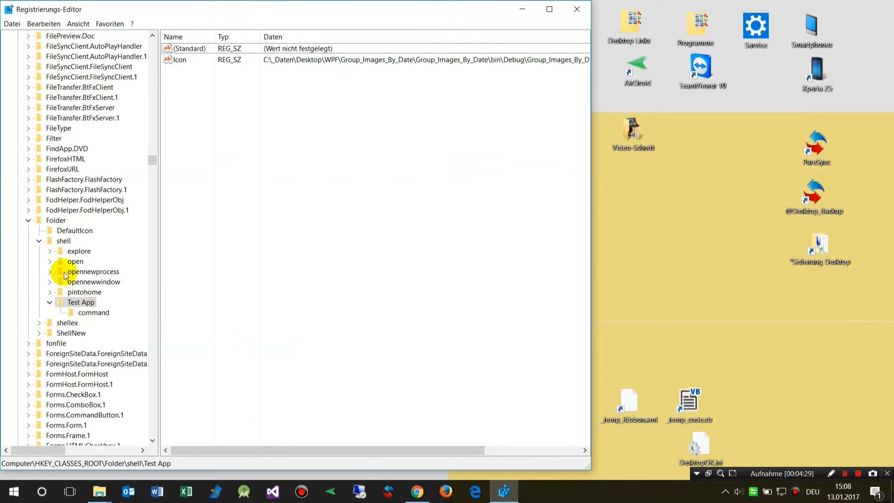
Step: Create a new key named Test App2 under HKEY_CLASSES_ROOT\Directory\Background\shell
left_click(53, 221)
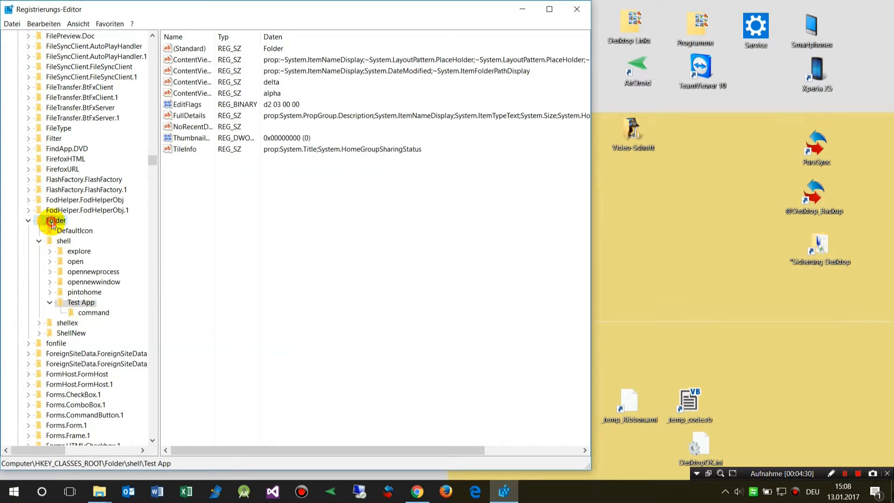
left_click(28, 220)
scroll(45, 236, "down", 5)
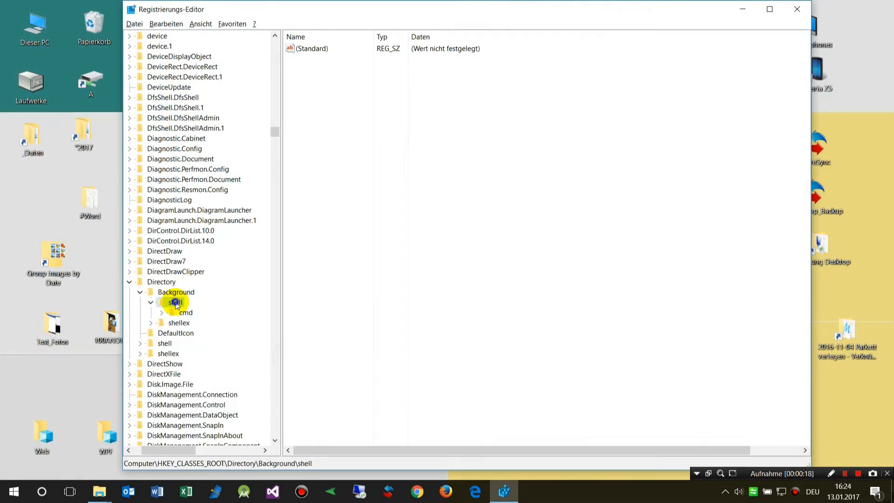
right_click(173, 303)
mouse_move(226, 325)
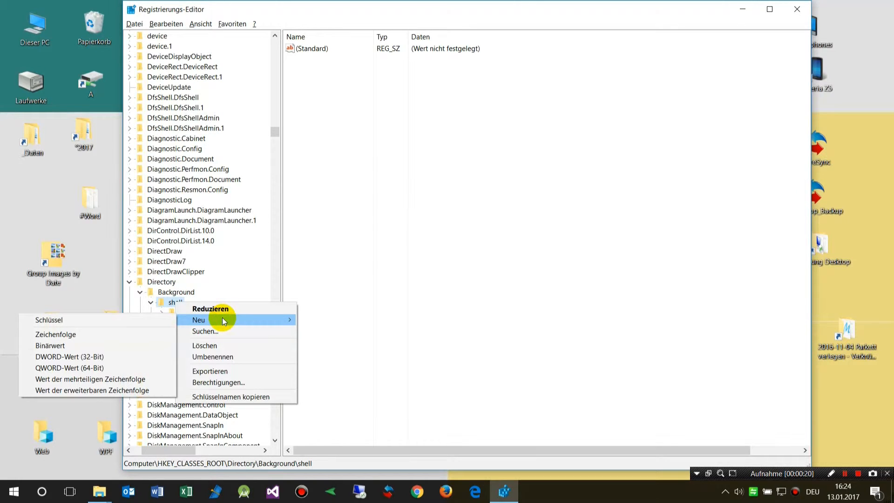
left_click(112, 320)
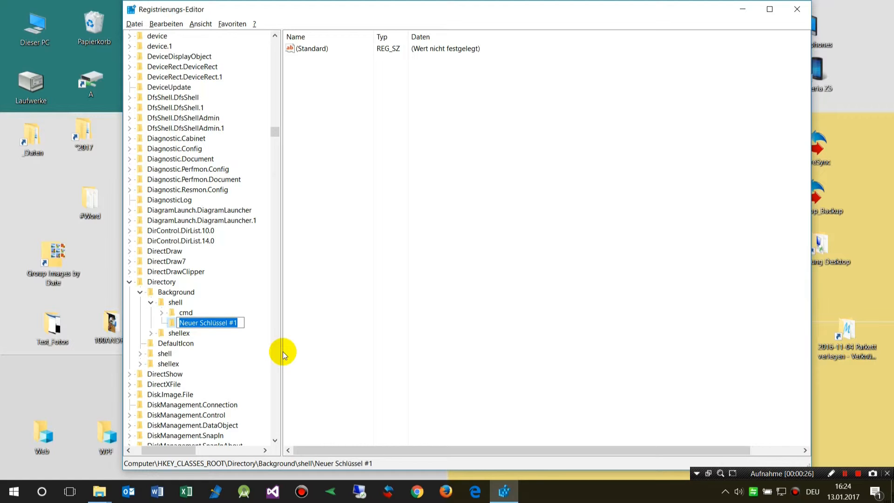
type("Test")
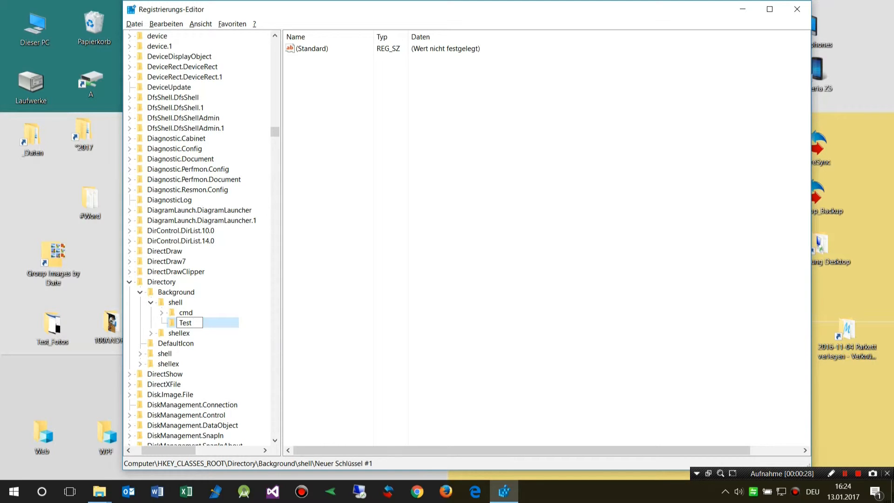
type(" App2")
key("Return")
Step: Add a subkey named command under Test App2
right_click(183, 324)
mouse_move(219, 340)
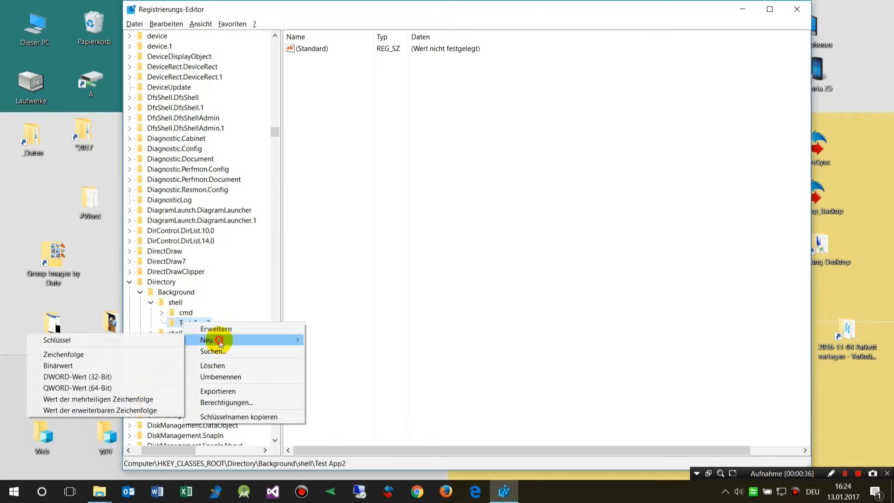
left_click(122, 344)
type("command")
key("Return")
Step: Copy the target path from the Group Images by Date desktop shortcut's properties
left_click(63, 268)
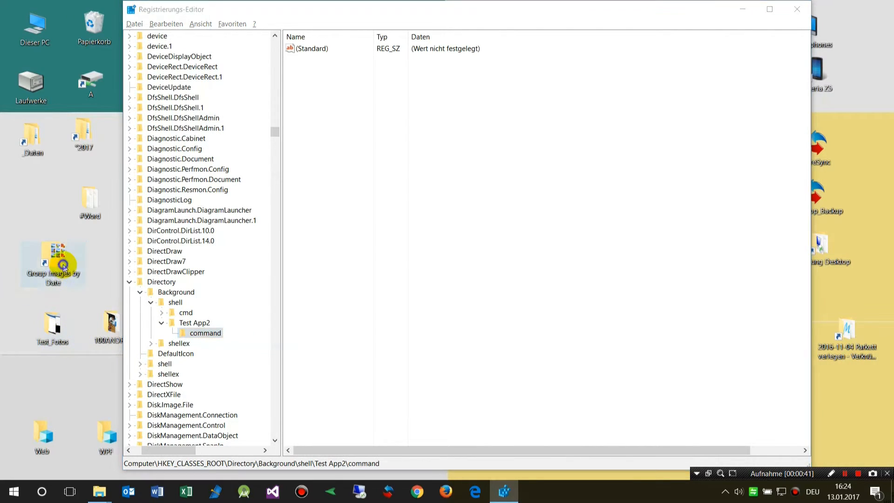
right_click(63, 267)
left_click(65, 255)
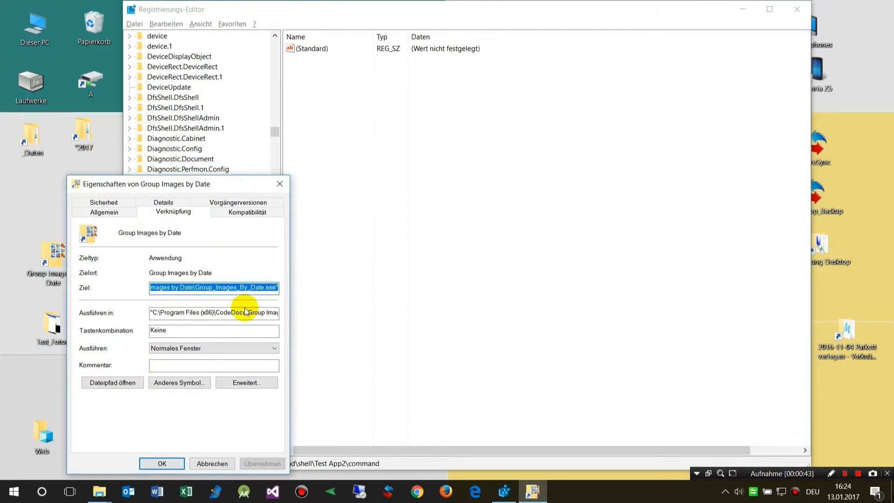
left_click(202, 461)
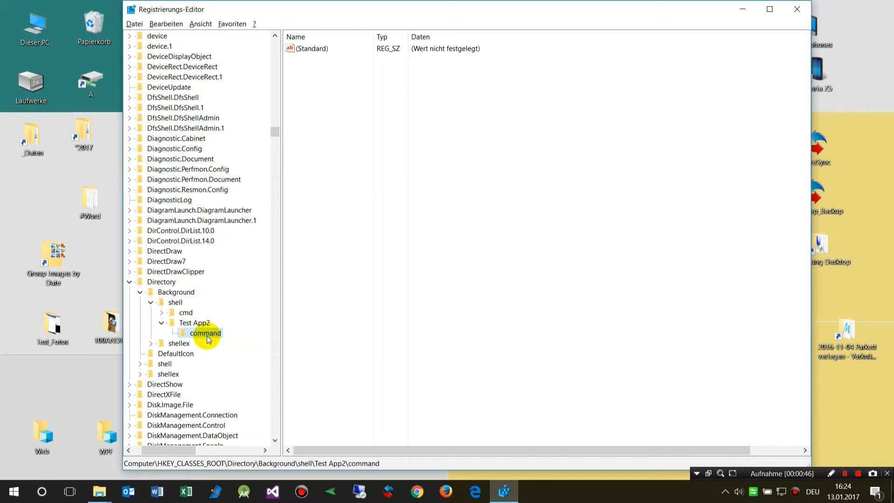
Step: Set the command key's default value to the pasted executable path followed by %V
double_click(319, 50)
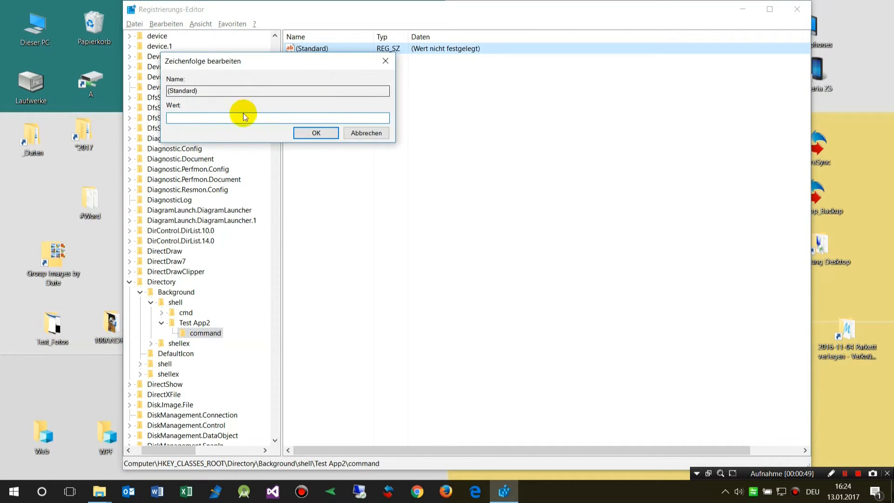
type("\"C:\\Program Files (x86)\\CodeDocu\\Group Images by Date\\Group_Images_By_Date.exe\"")
key("Home")
key("End")
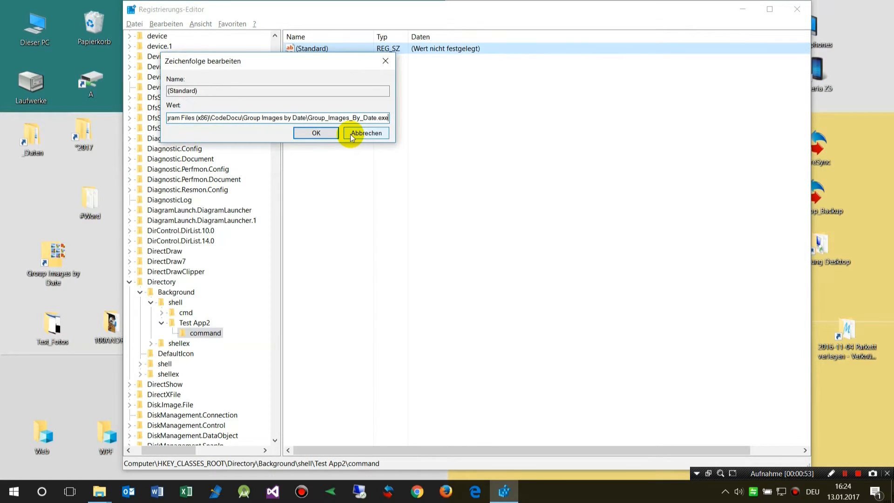
type("%V")
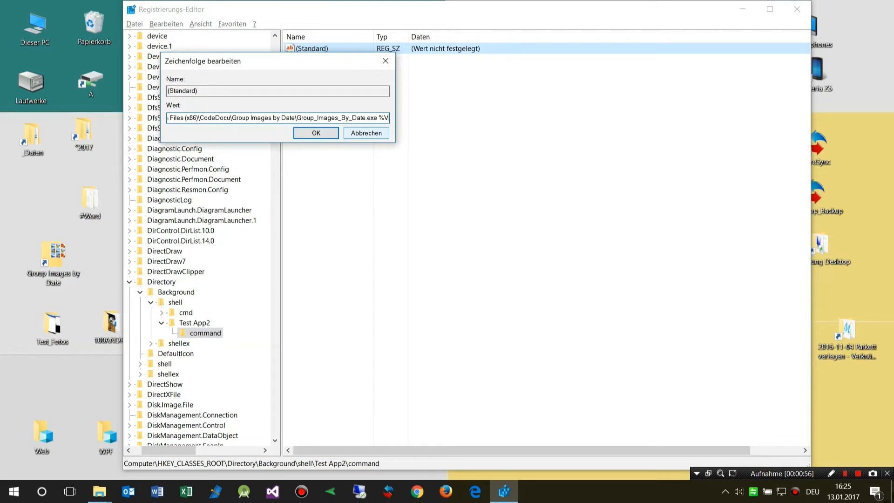
left_click(309, 136)
Step: Add a new string value named Icon to the Test App2 key
left_click(188, 324)
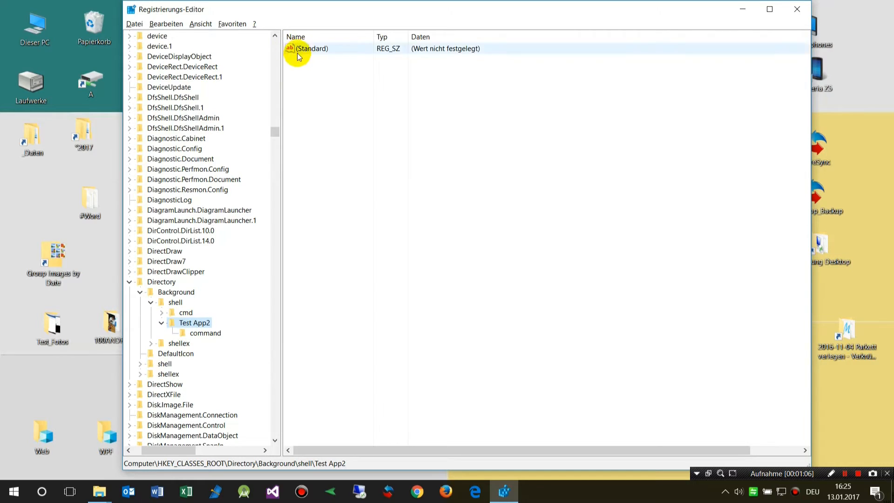
right_click(315, 89)
mouse_move(340, 95)
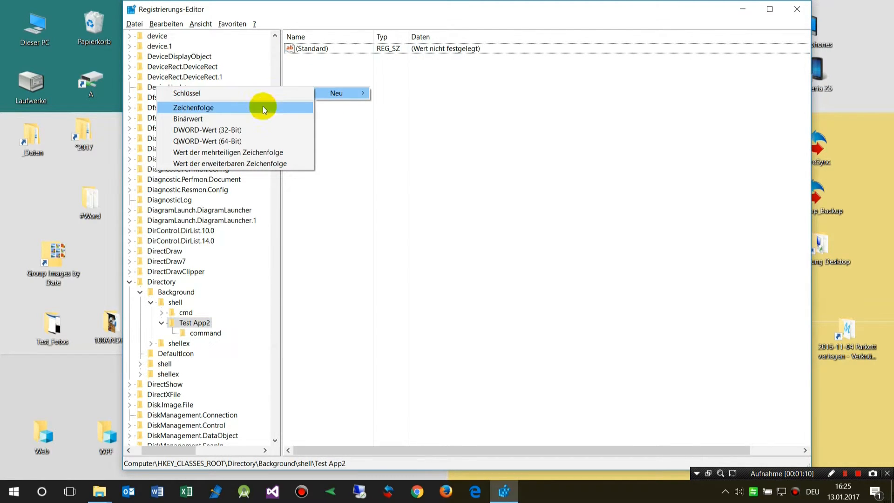
left_click(212, 107)
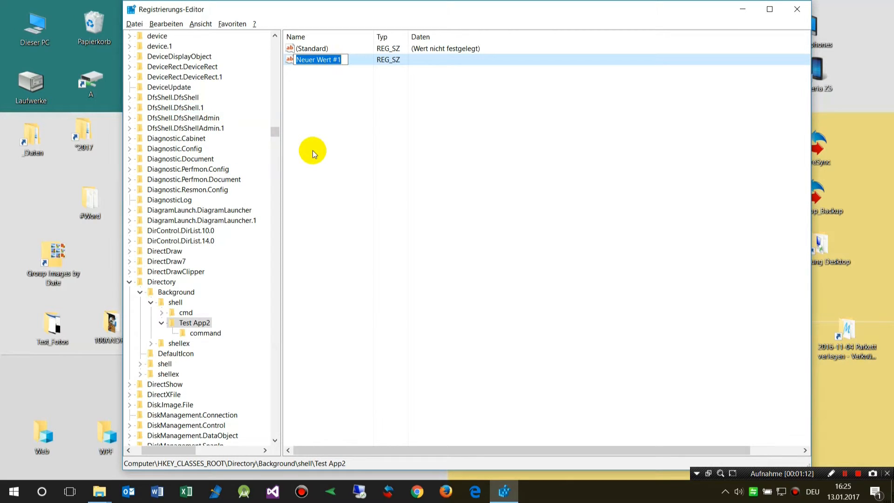
type("Icon")
key("Return")
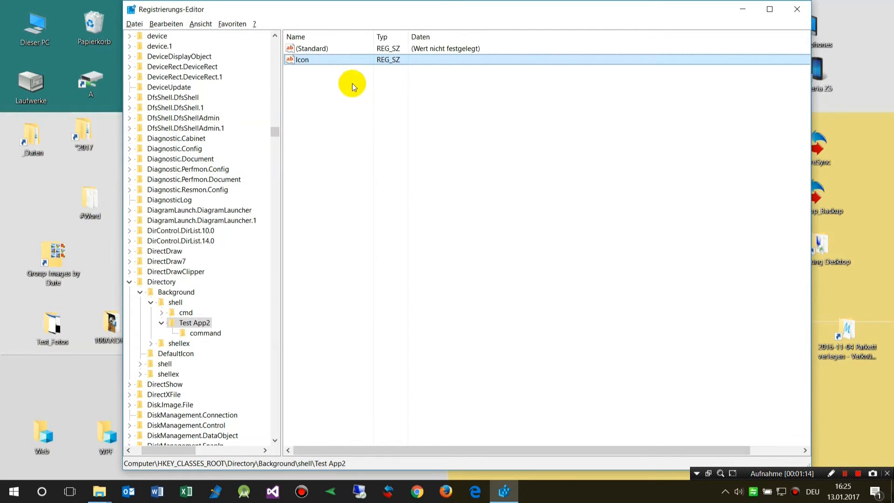
Step: Set the Icon value's data to the pasted Group_Images_By_Date.exe path followed by ,0
double_click(347, 60)
type("\"C:\\Program Files (x86)\\CodeDocu\\Group Images by Date\\Group_Images_By_Date.exe\"")
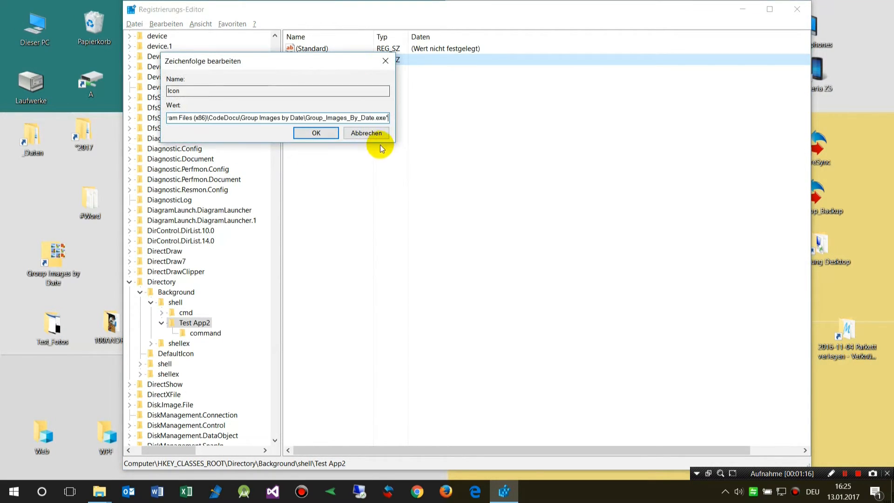
key("BackSpace")
type(",")
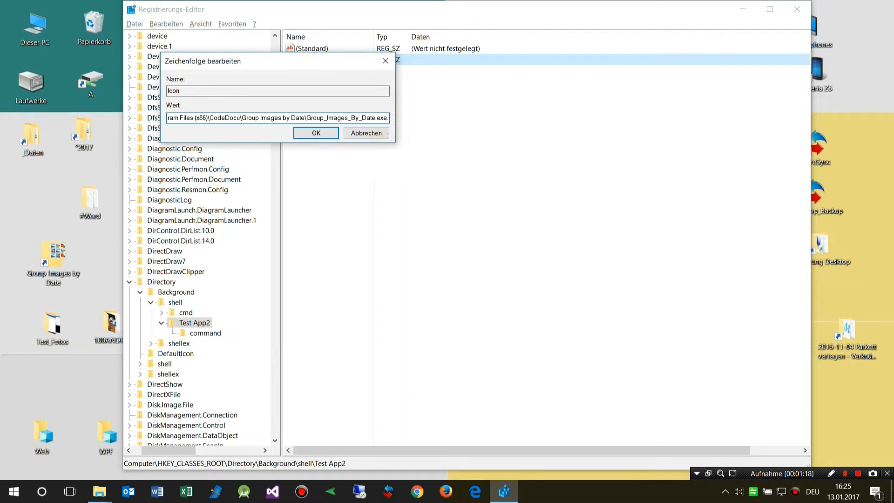
type(", 0")
key("BackSpace")
key("BackSpace")
key("BackSpace")
type(",0")
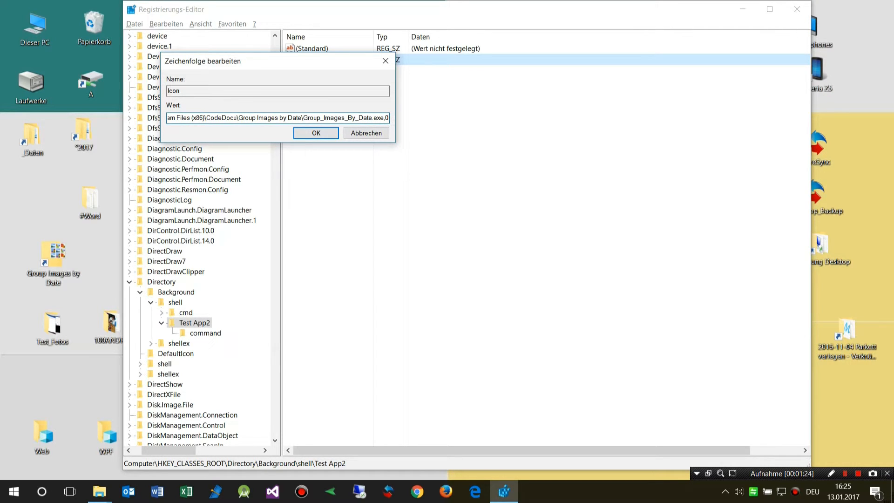
key("Home")
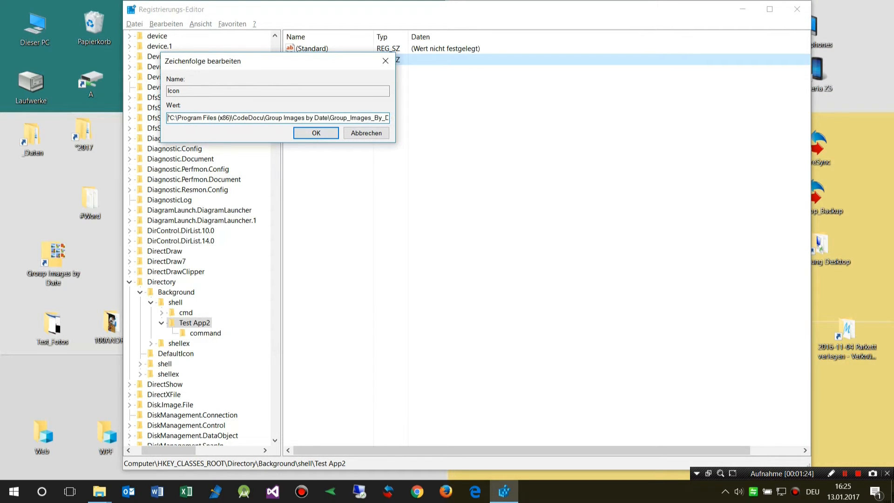
left_click(316, 133)
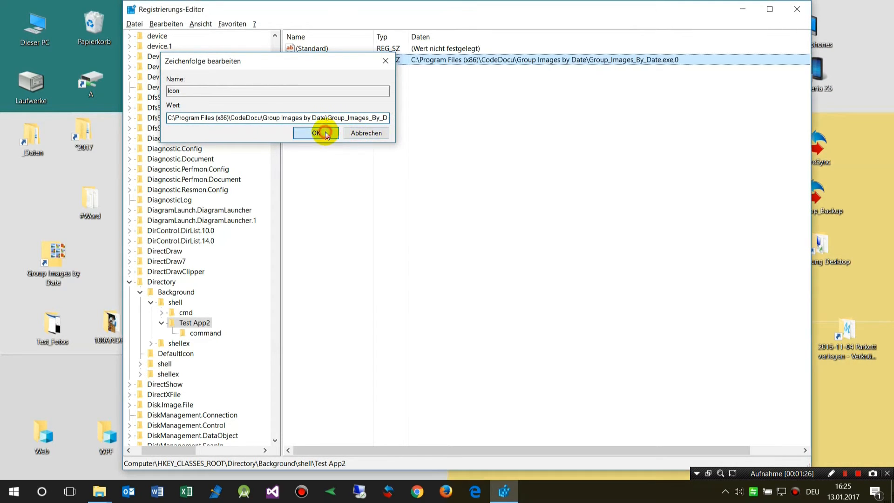
Step: Add a new string value named NoWorkingDirectory to the Test App2 key
right_click(319, 96)
mouse_move(340, 98)
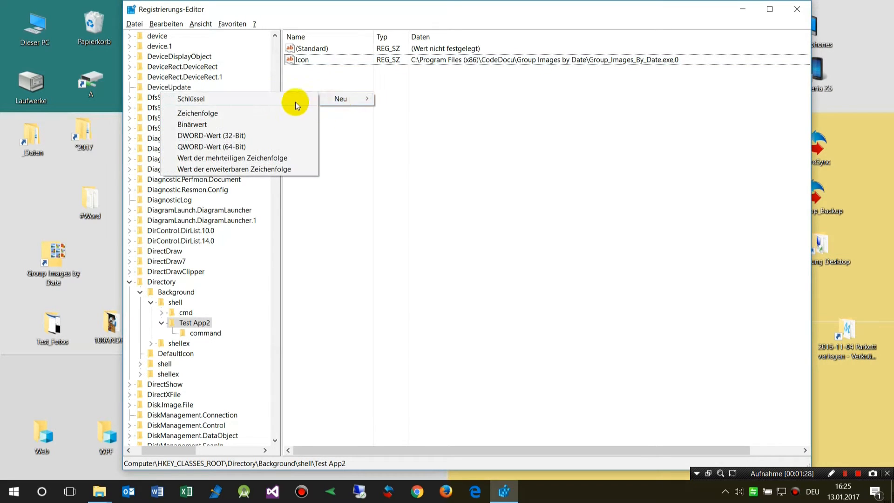
left_click(261, 113)
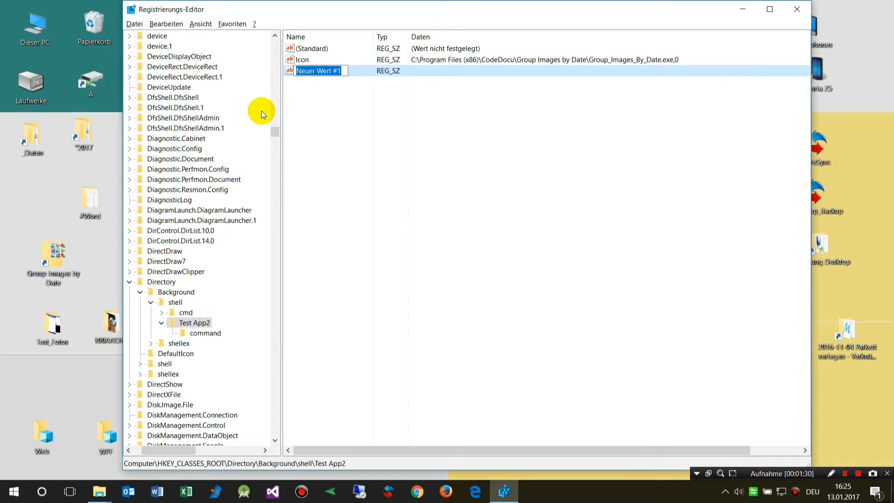
type("NoWork")
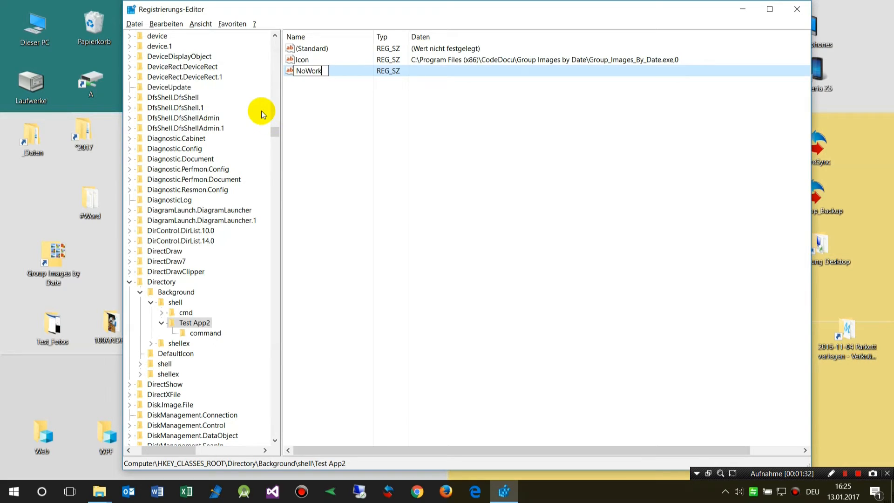
type("ingDirectory")
key("Return")
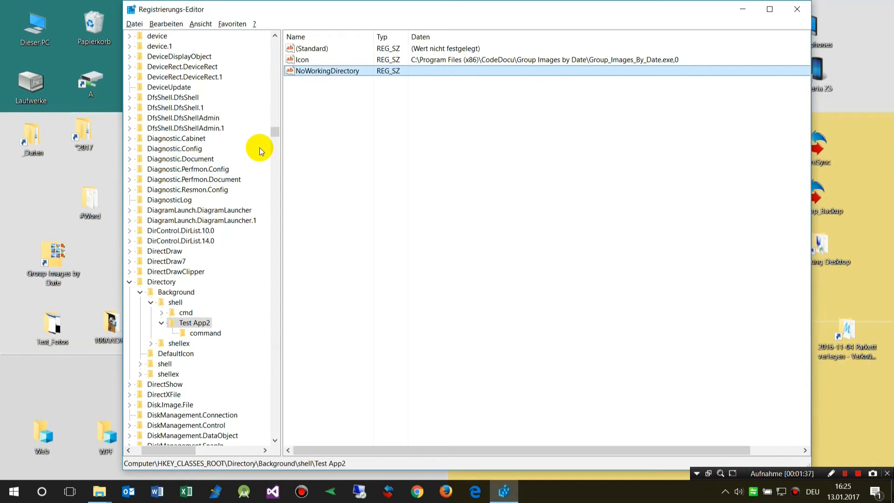
Step: Launch Test App2 from the desktop background's context menu, then close the opened Move Images window
right_click(82, 366)
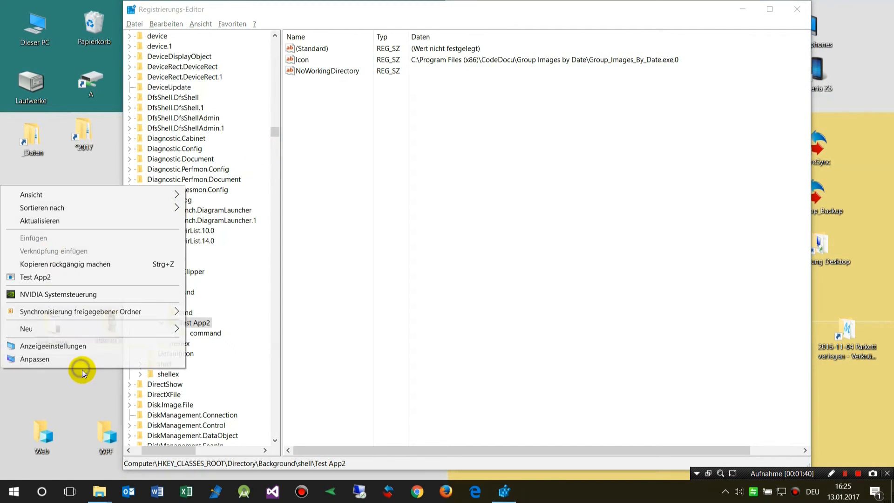
left_click(20, 278)
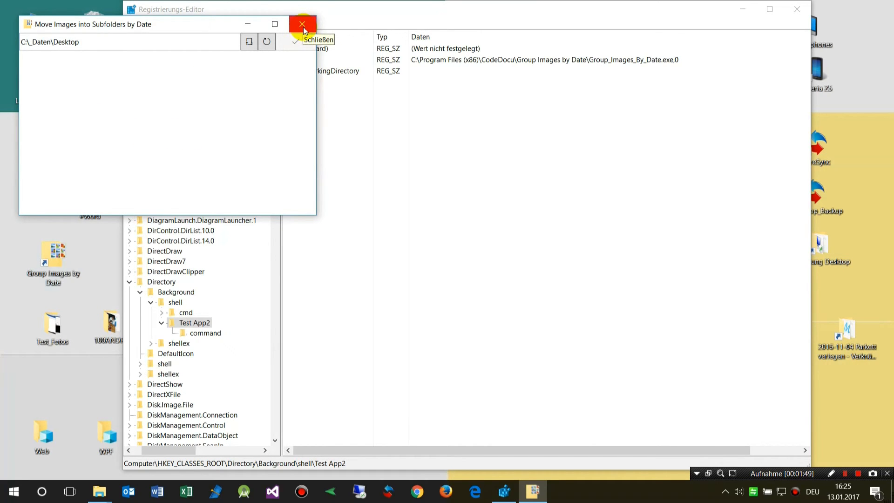
left_click(303, 27)
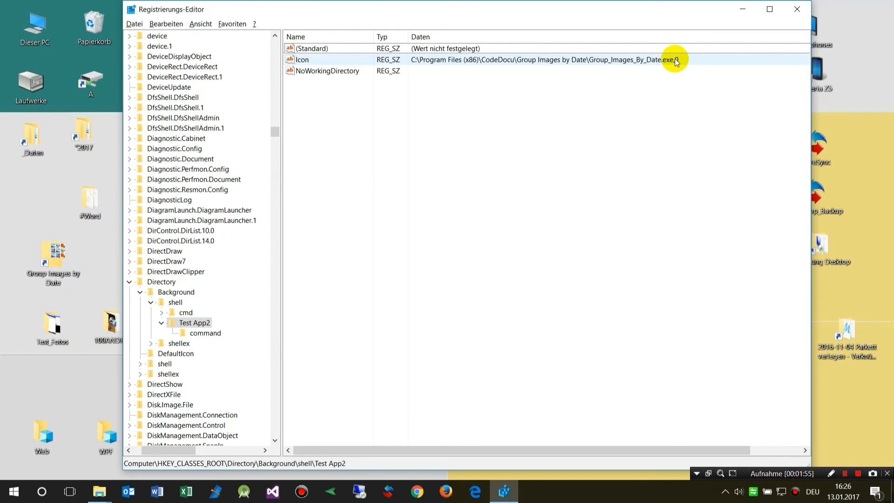
Step: Edit the Icon value so its data ends with the executable path followed by ' , 0'
double_click(548, 60)
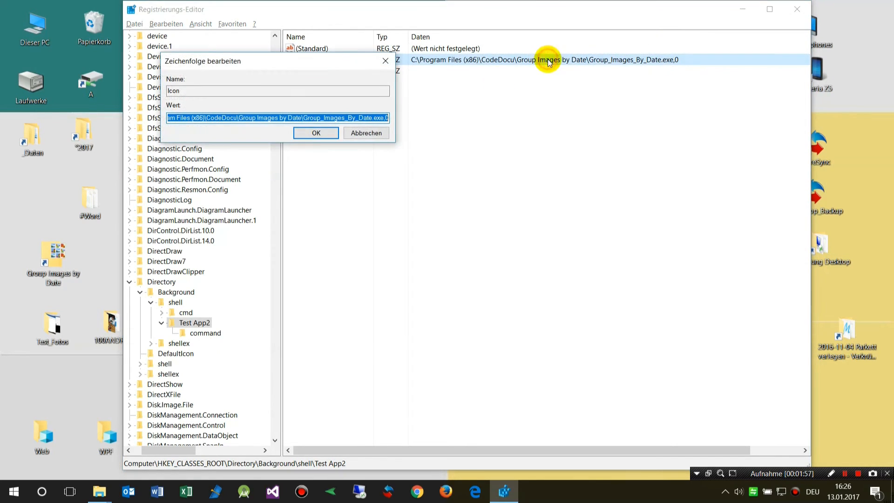
left_click(316, 117)
key("Home")
key("End")
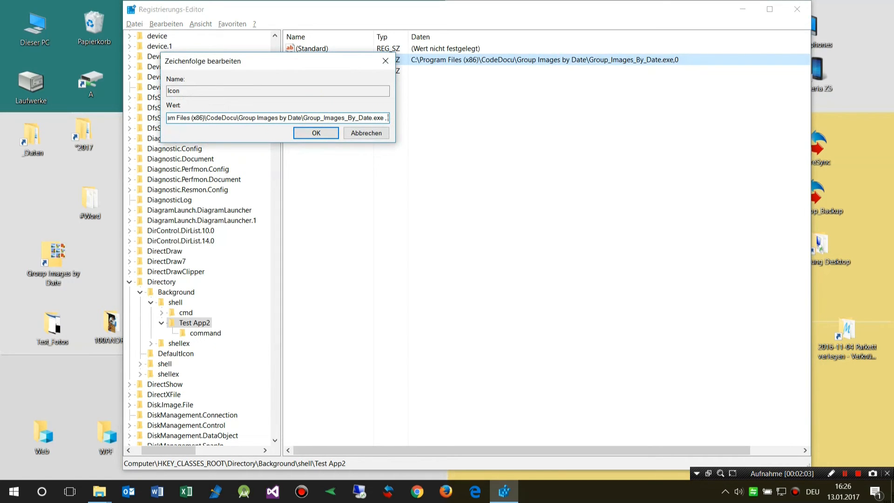
left_click(308, 136)
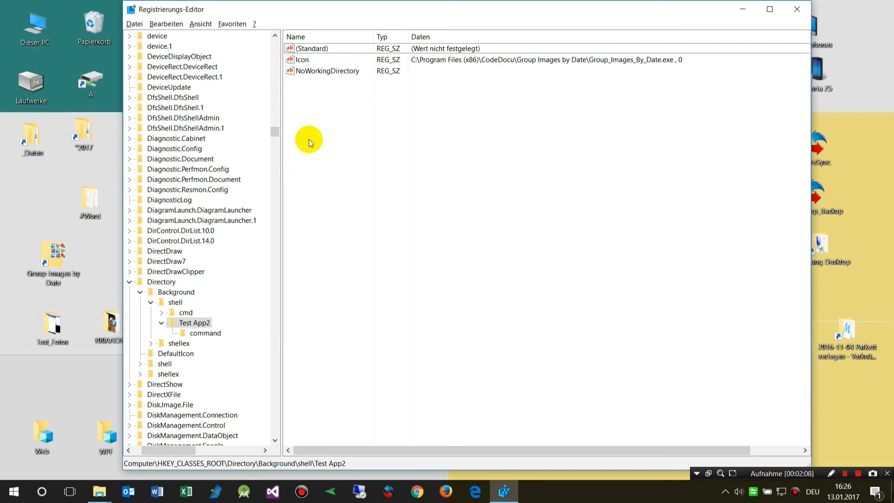
Step: Open the desktop background's context menu to check the Test App2 entry, then dismiss it
right_click(68, 367)
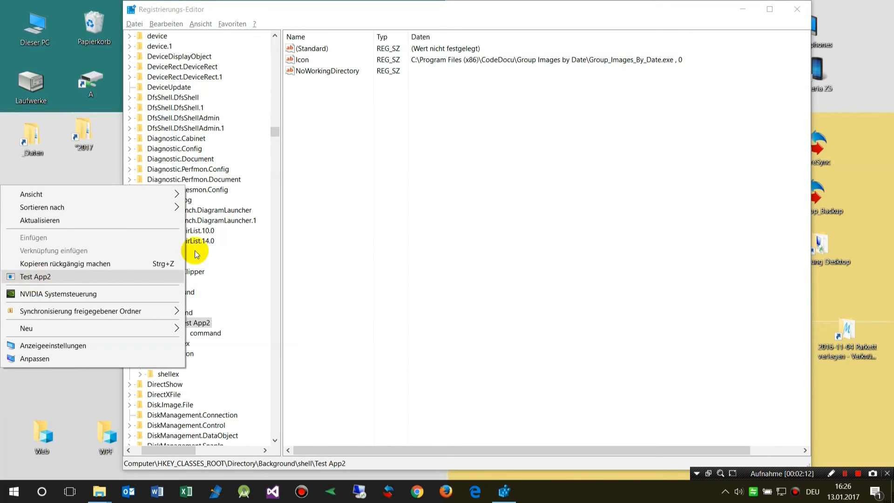
left_click(302, 60)
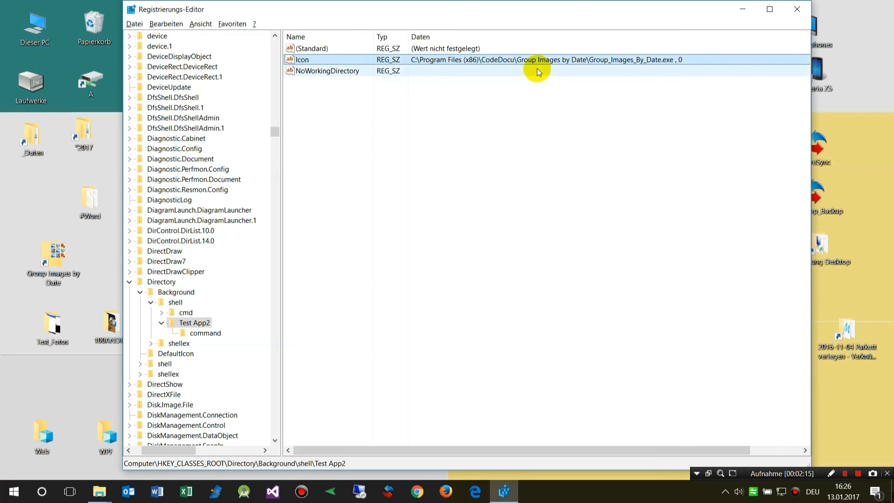